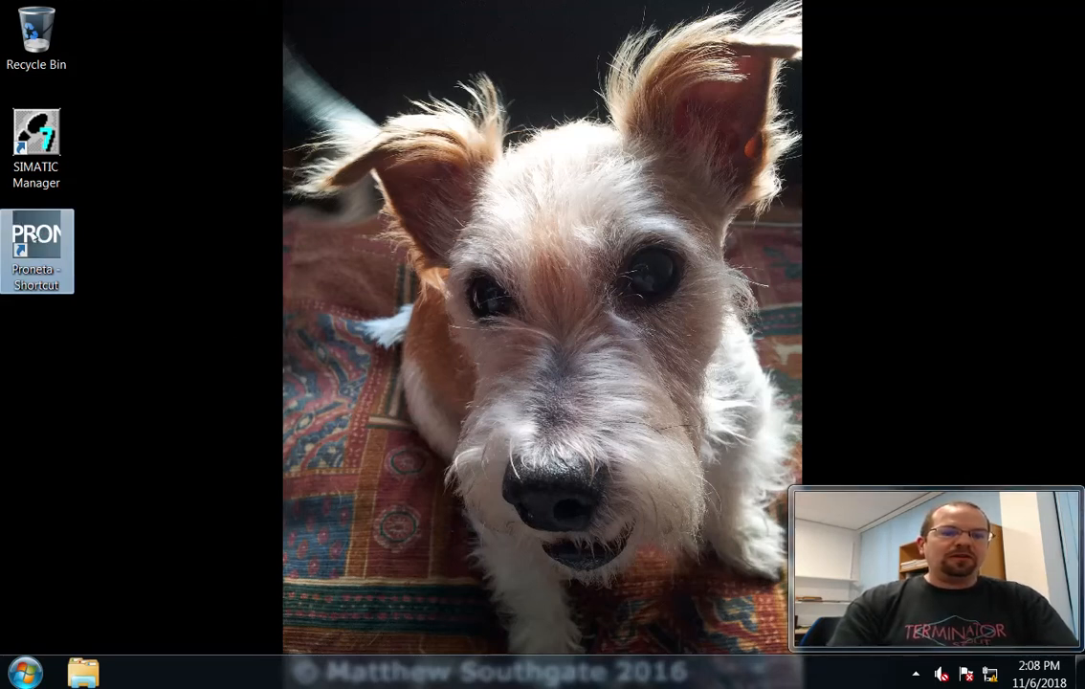
Open PRONETA's online network analysis and set the IP address of the S7-300 device desk4.cpu01 to 192.168.1.10
double_click(35, 235)
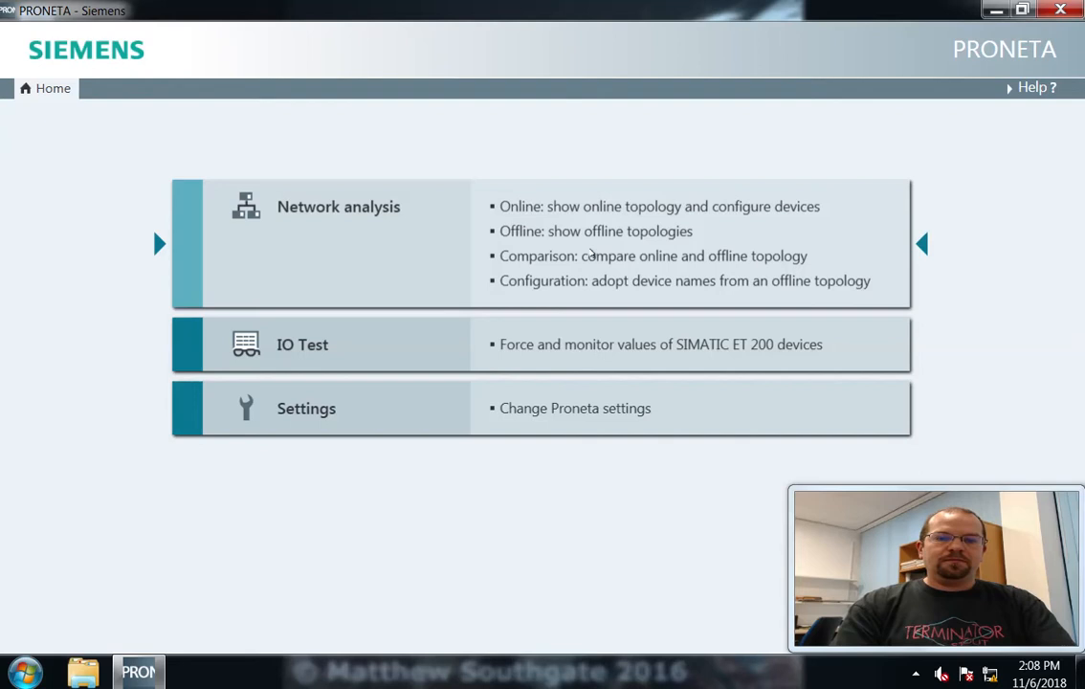
click(591, 254)
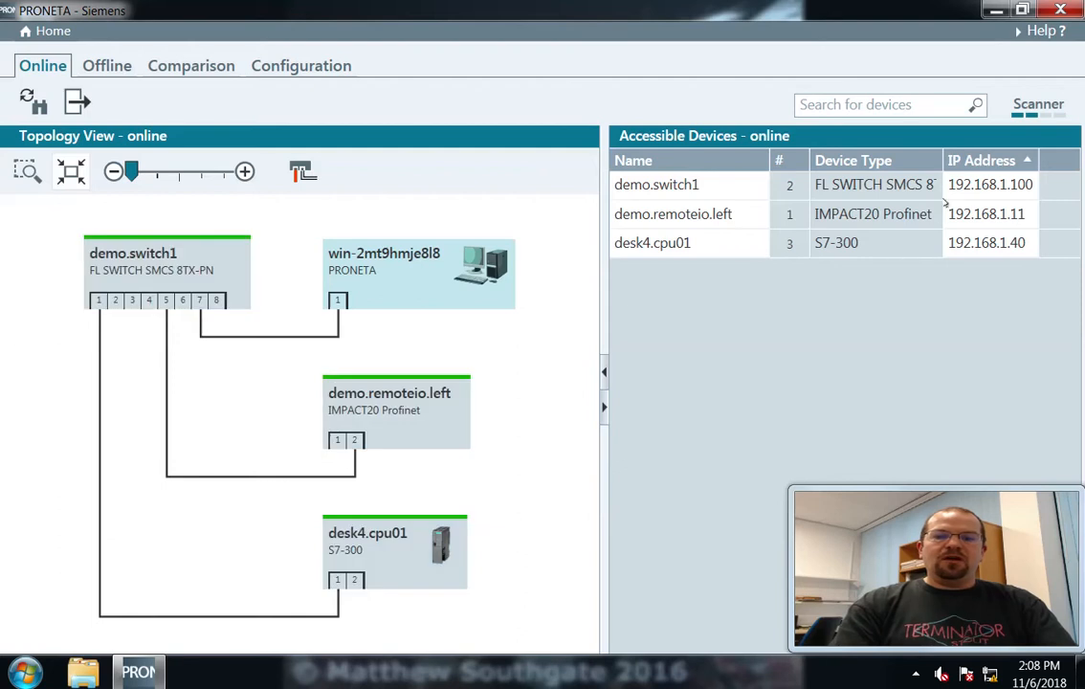
click(1001, 249)
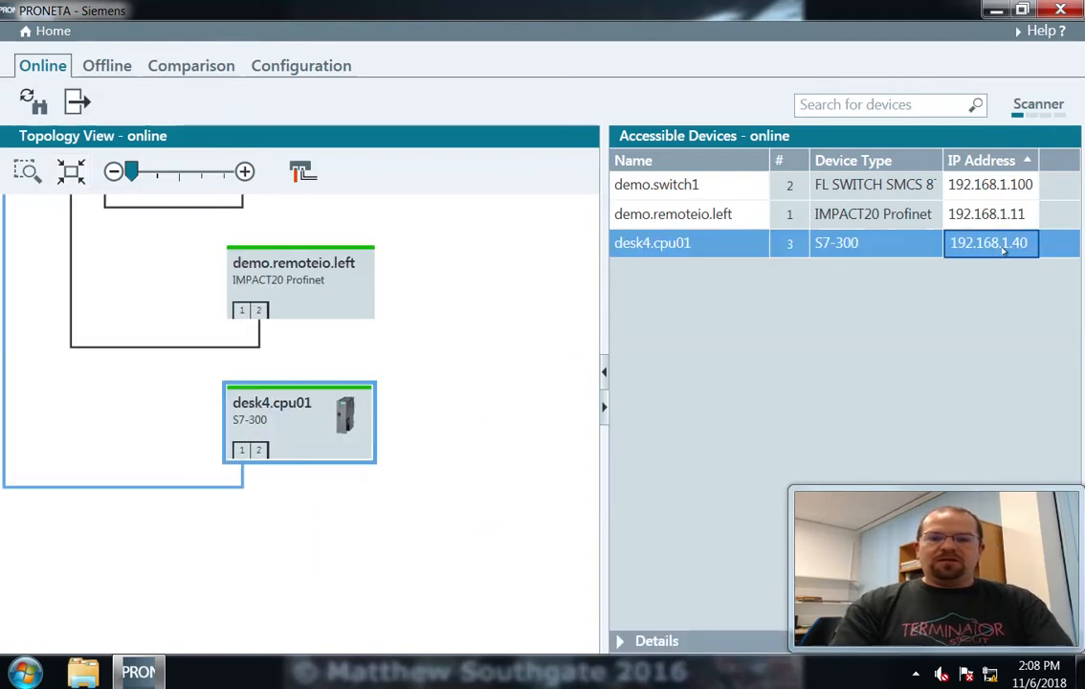
click(1001, 247)
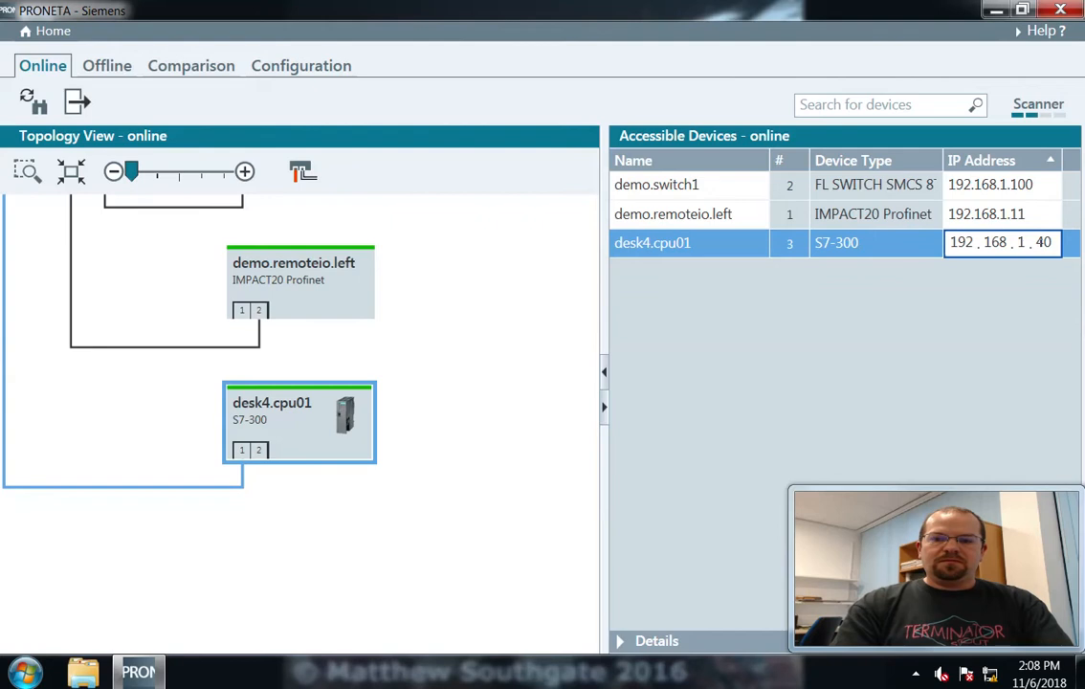
double_click(1040, 242)
text(1)
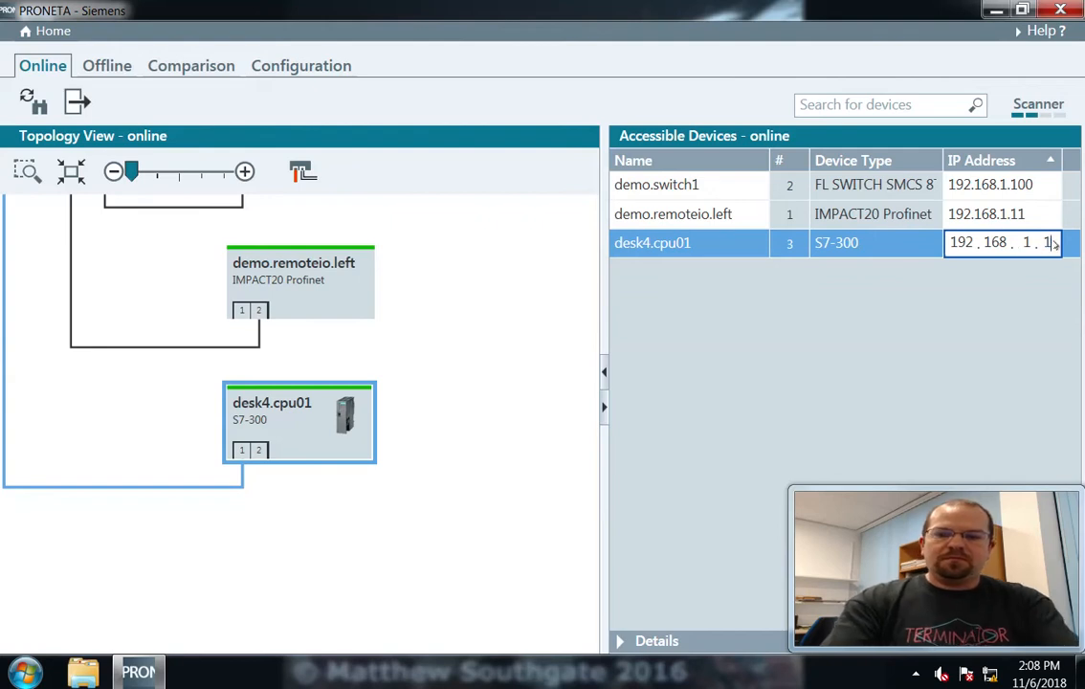
text(0)
key(Return)
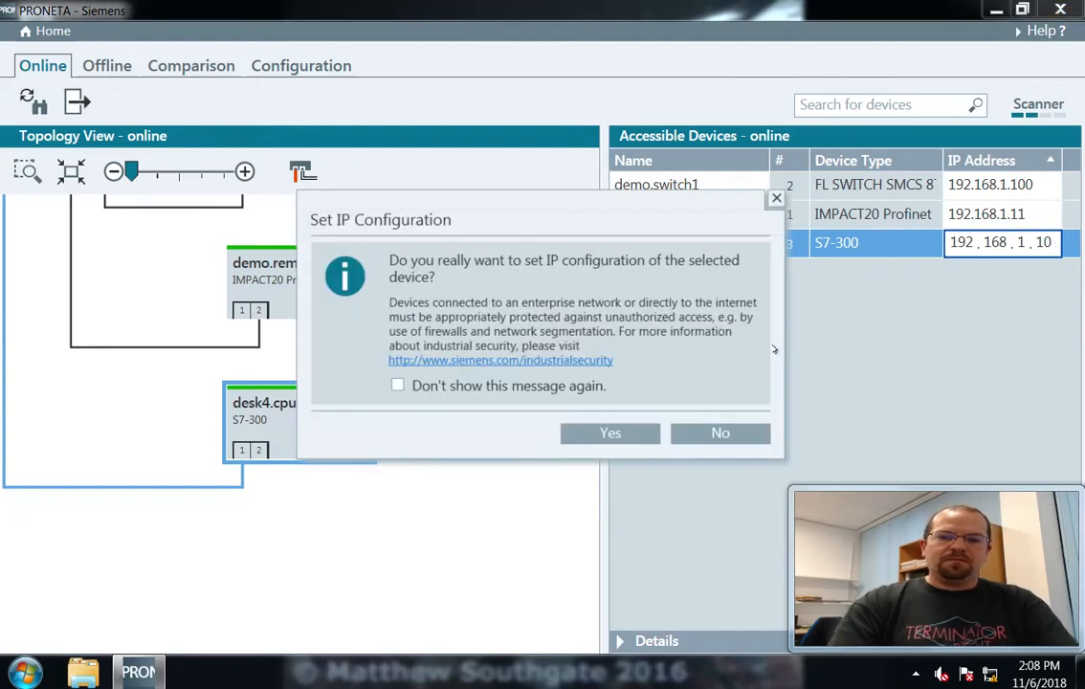
click(612, 433)
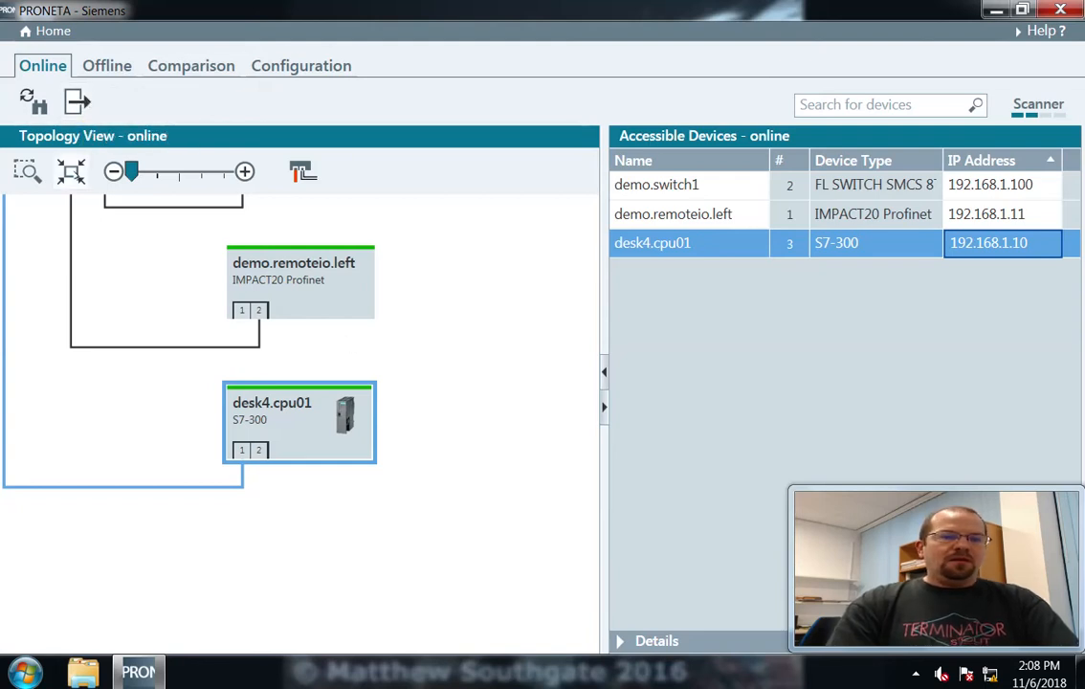
click(70, 171)
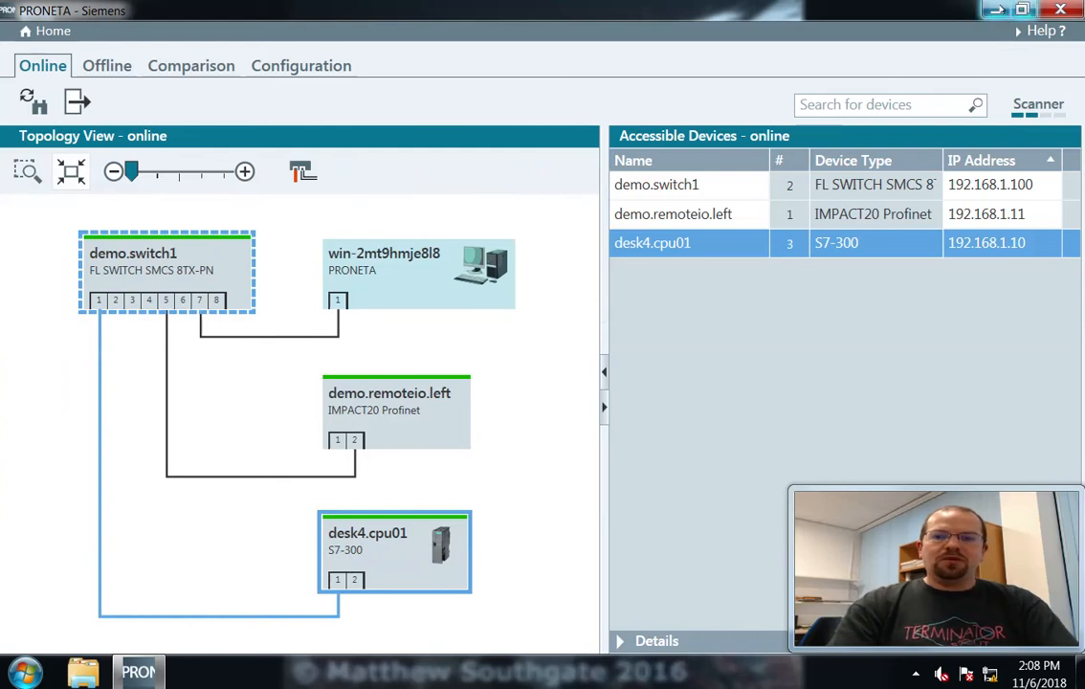
Switch to SIMATIC Manager, dismiss the New Project wizard and maximize the program window
click(996, 9)
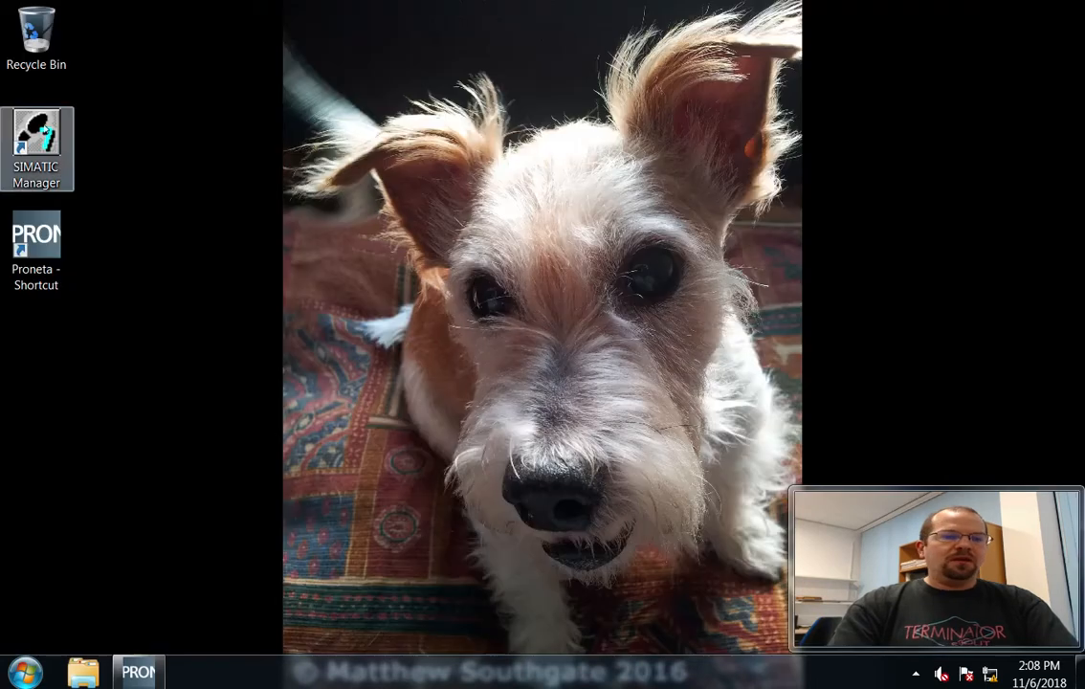
double_click(45, 132)
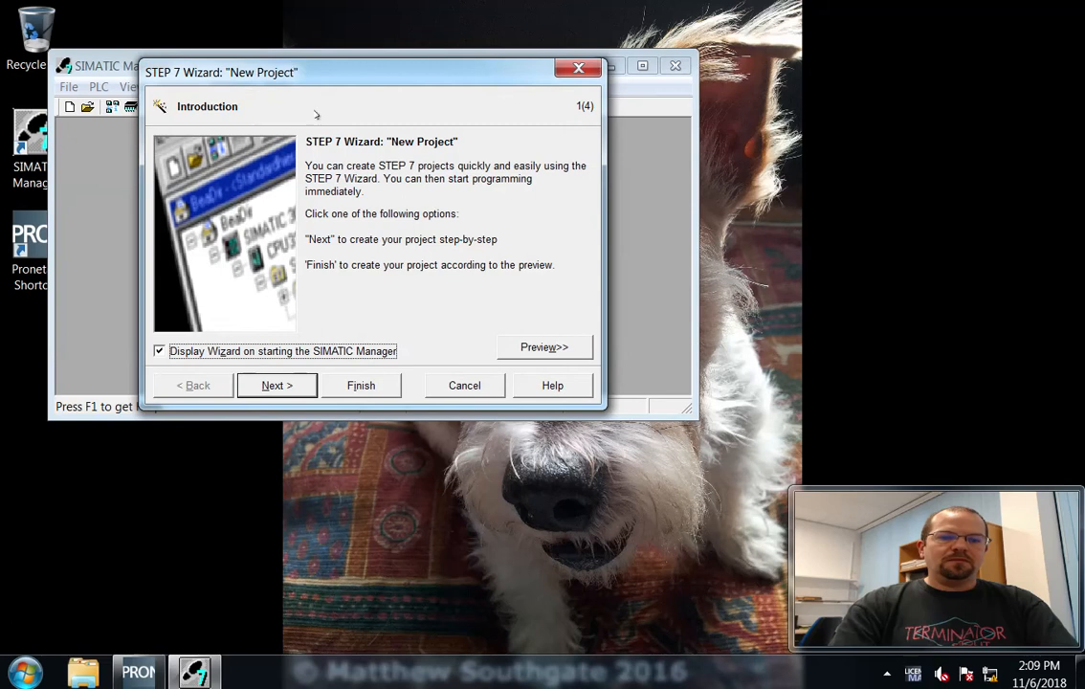
click(465, 386)
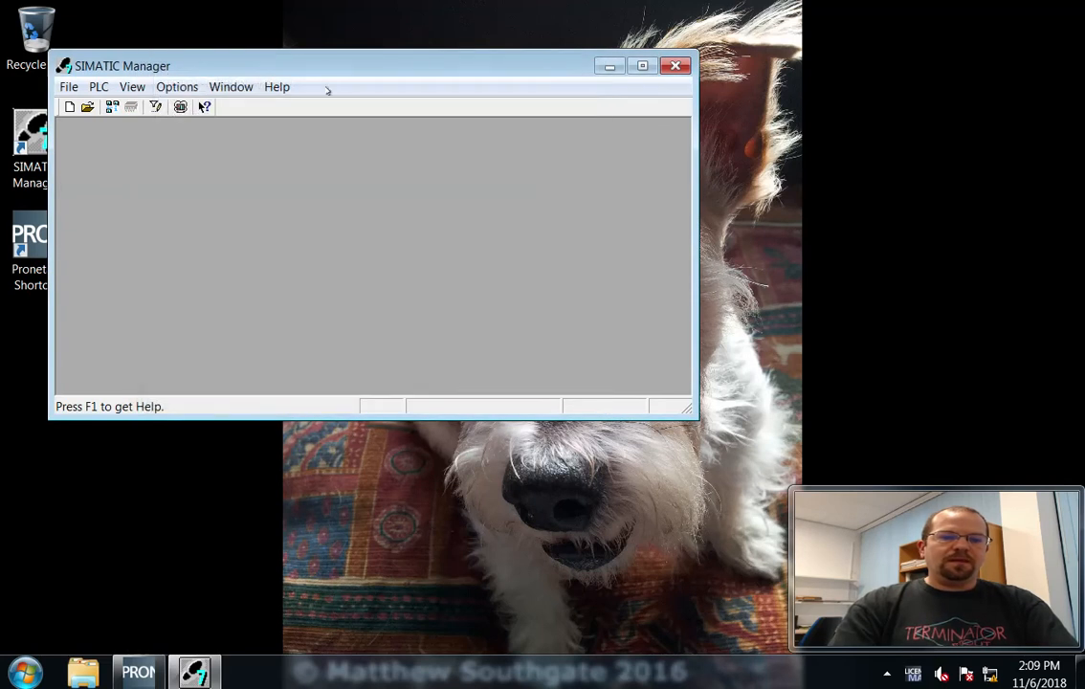
double_click(342, 69)
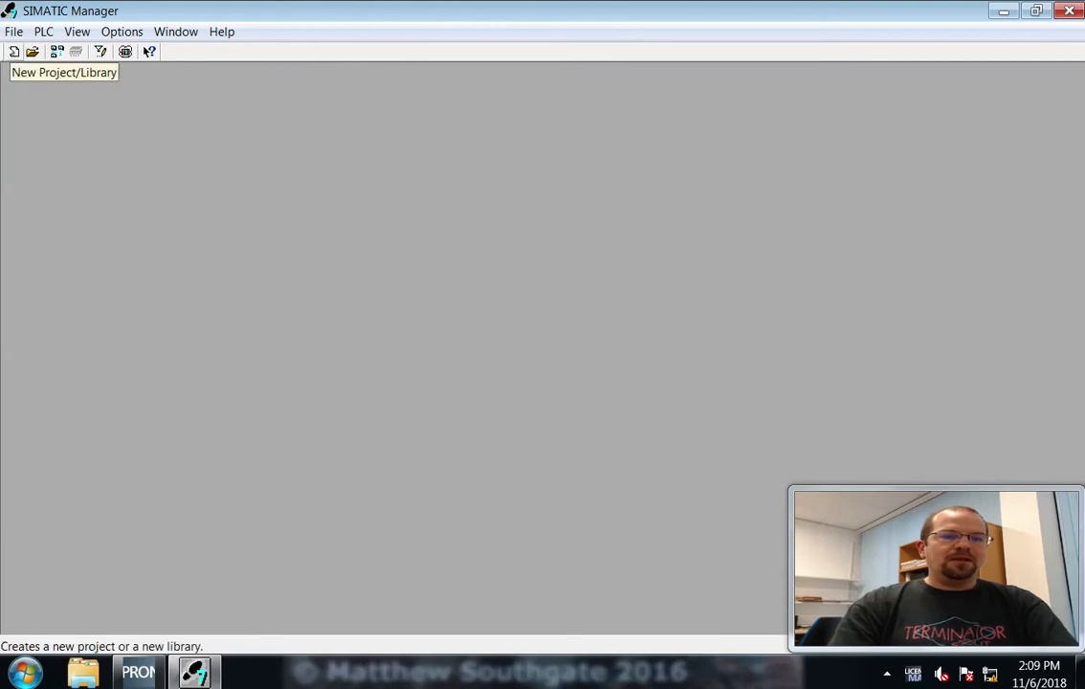
Create a new project named Demo2 in the default storage location
click(14, 52)
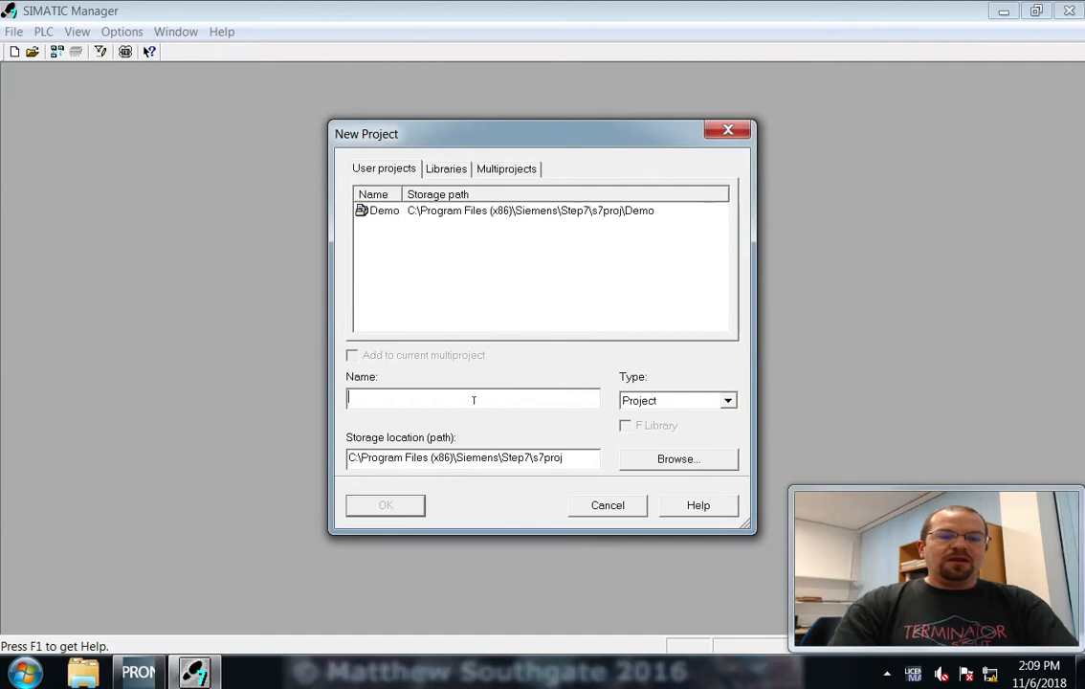
text(Demo)
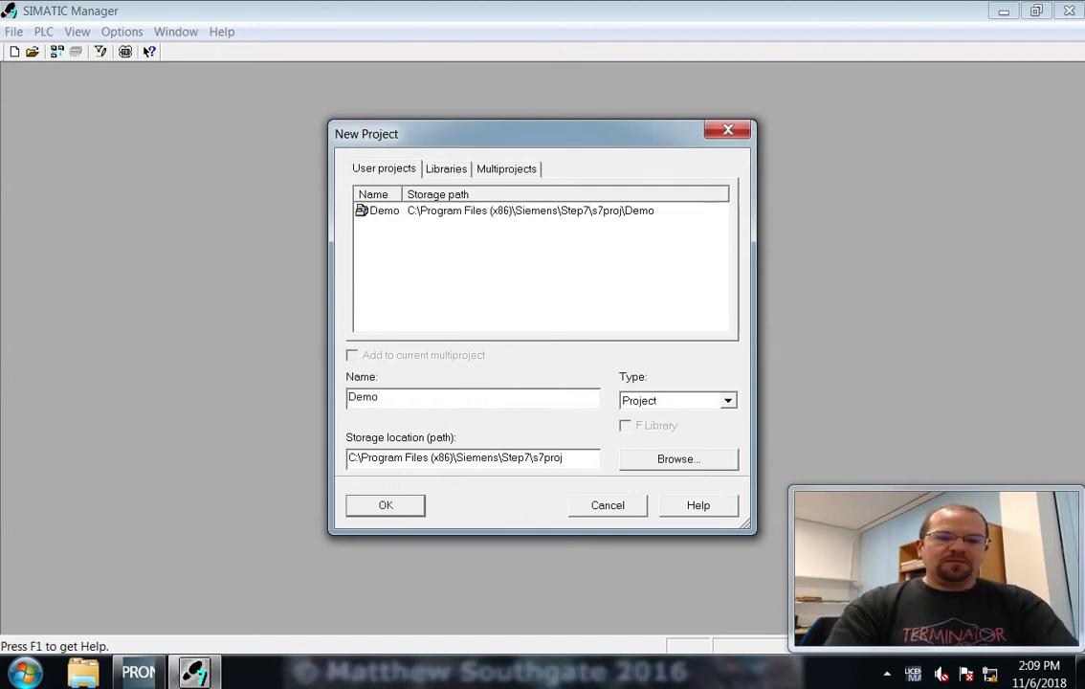
text(2)
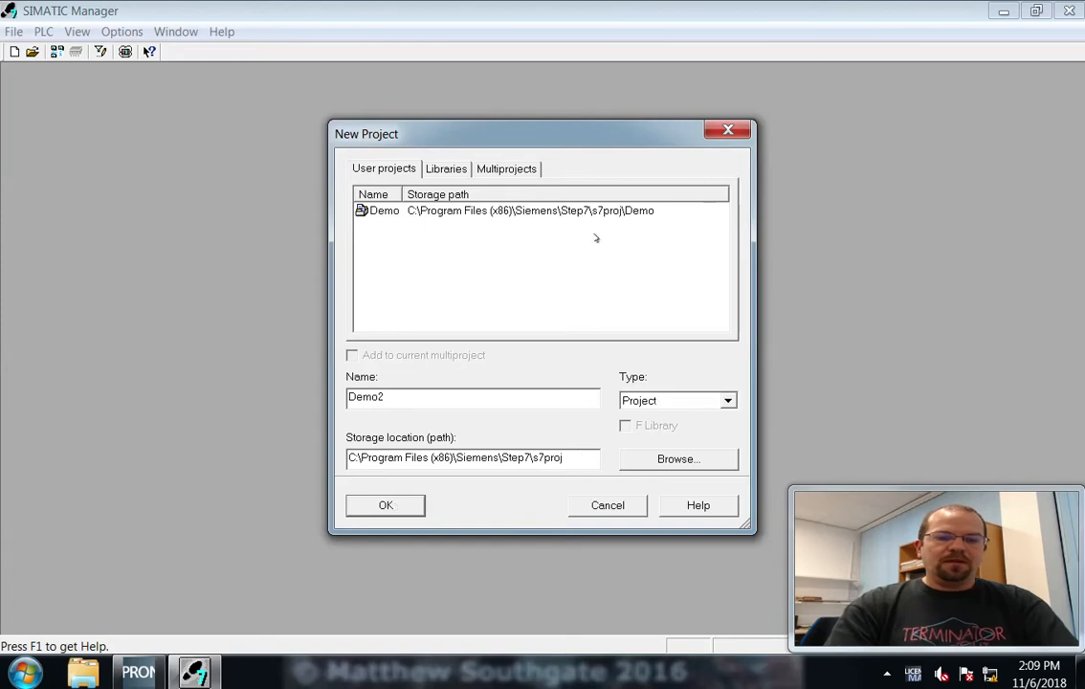
click(413, 503)
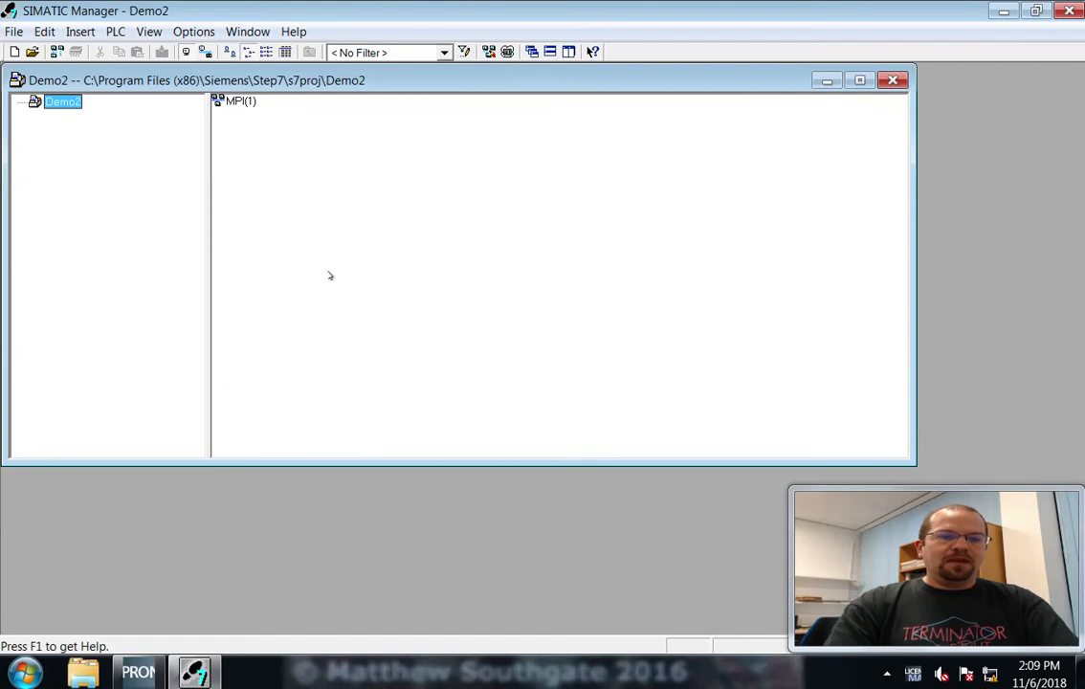
Insert a SIMATIC 300 station into the Demo2 project and name it SIMATIC 300
right_click(67, 107)
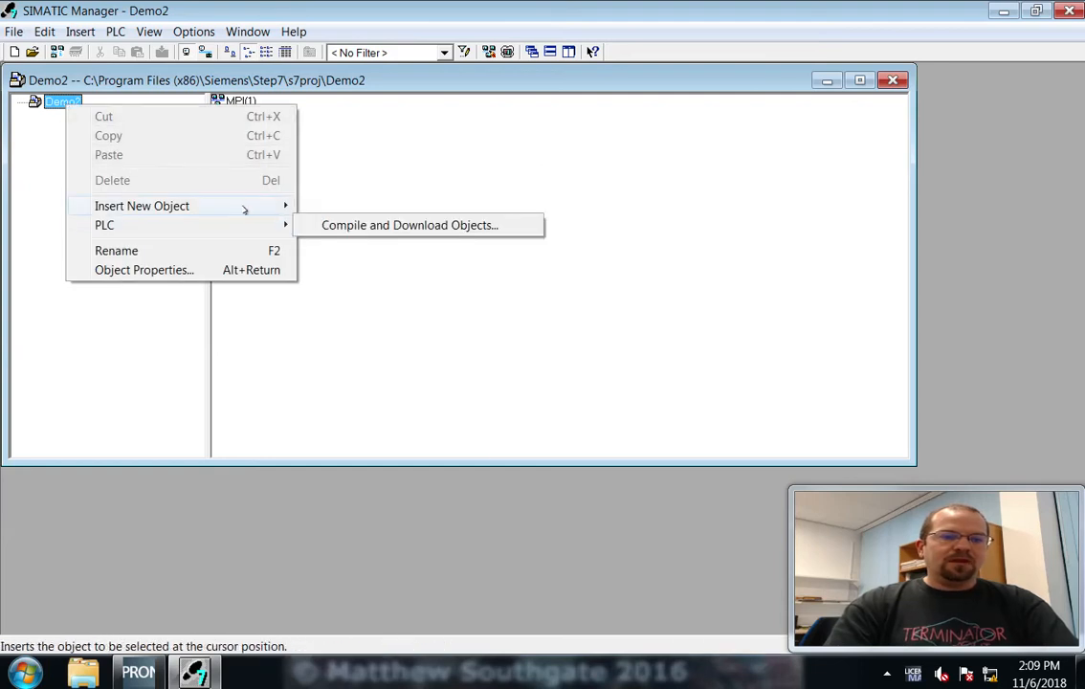
mouse_move(245, 210)
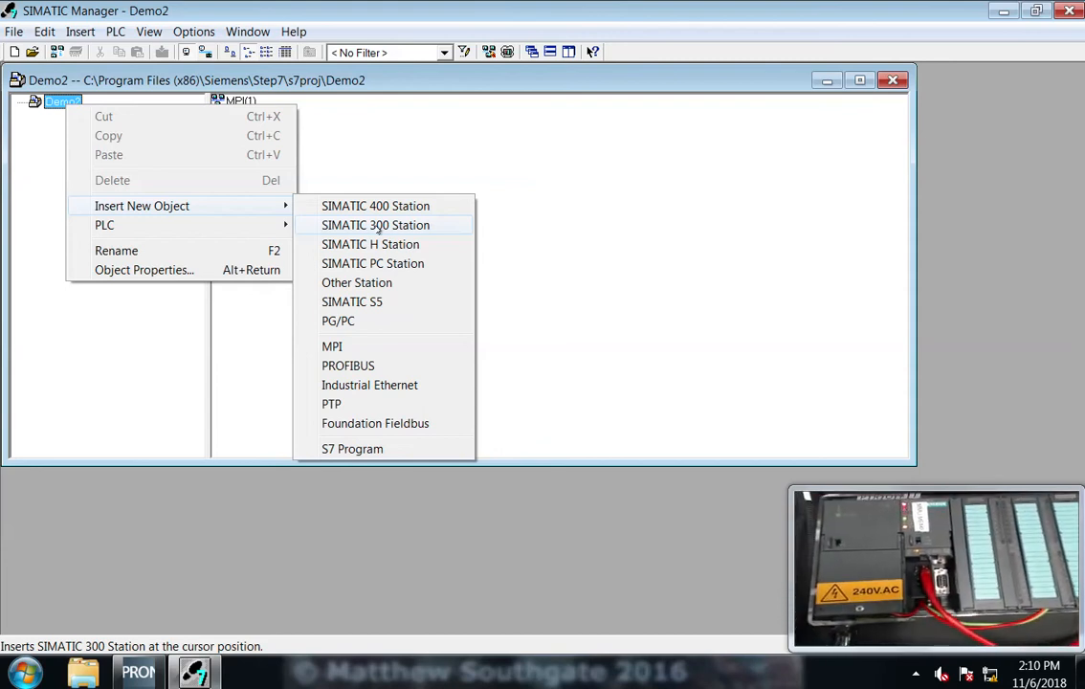
click(379, 226)
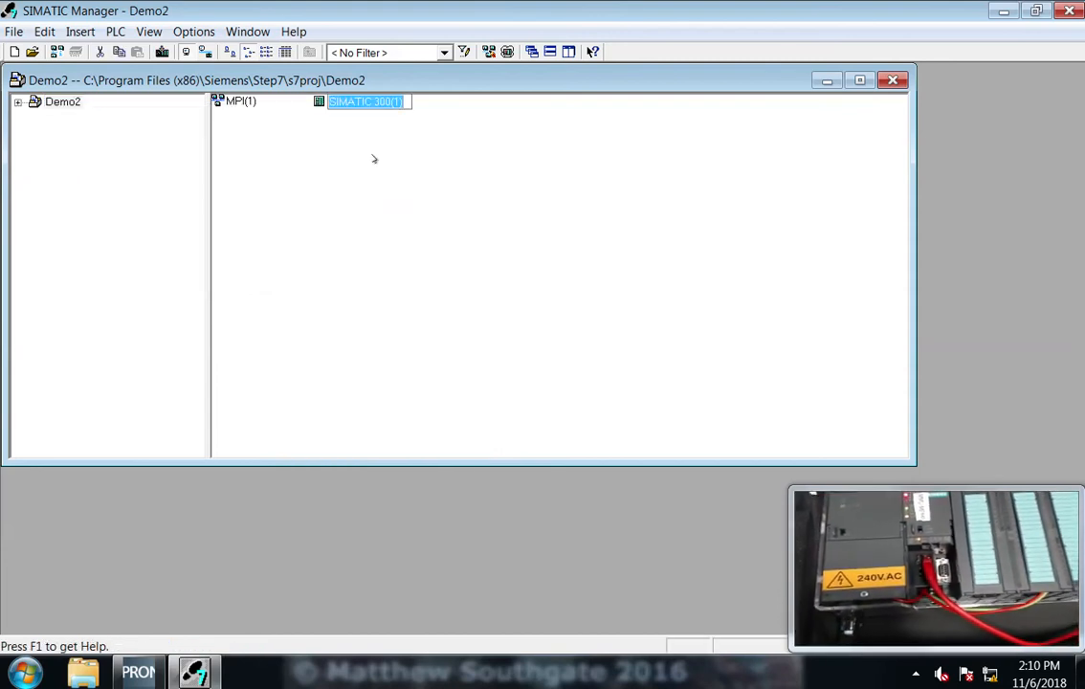
key(End)
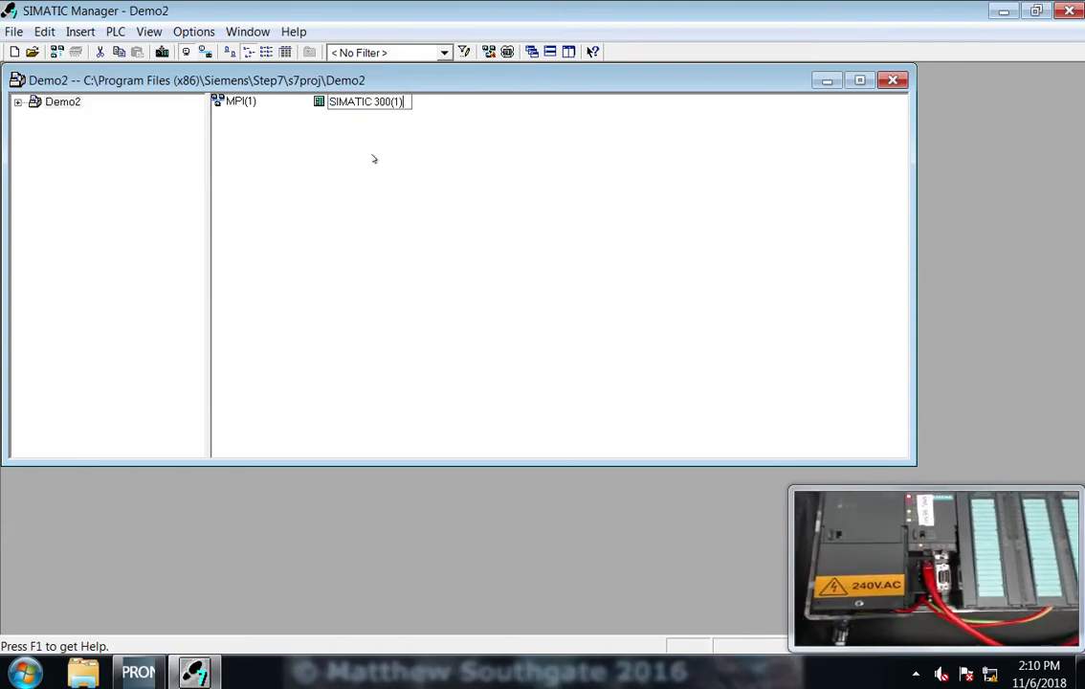
key(BackSpace)
key(BackSpace)
key(BackSpace)
key(Return)
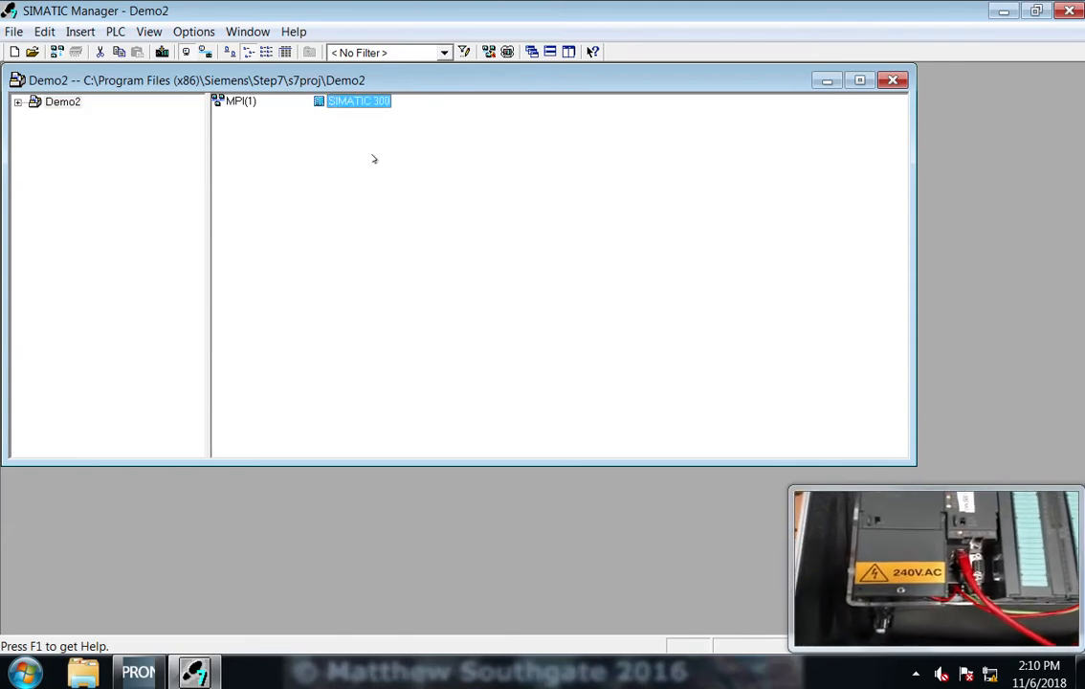
Open the SIMATIC 300 station's hardware configuration in a maximized window and widen the hardware catalog
double_click(346, 101)
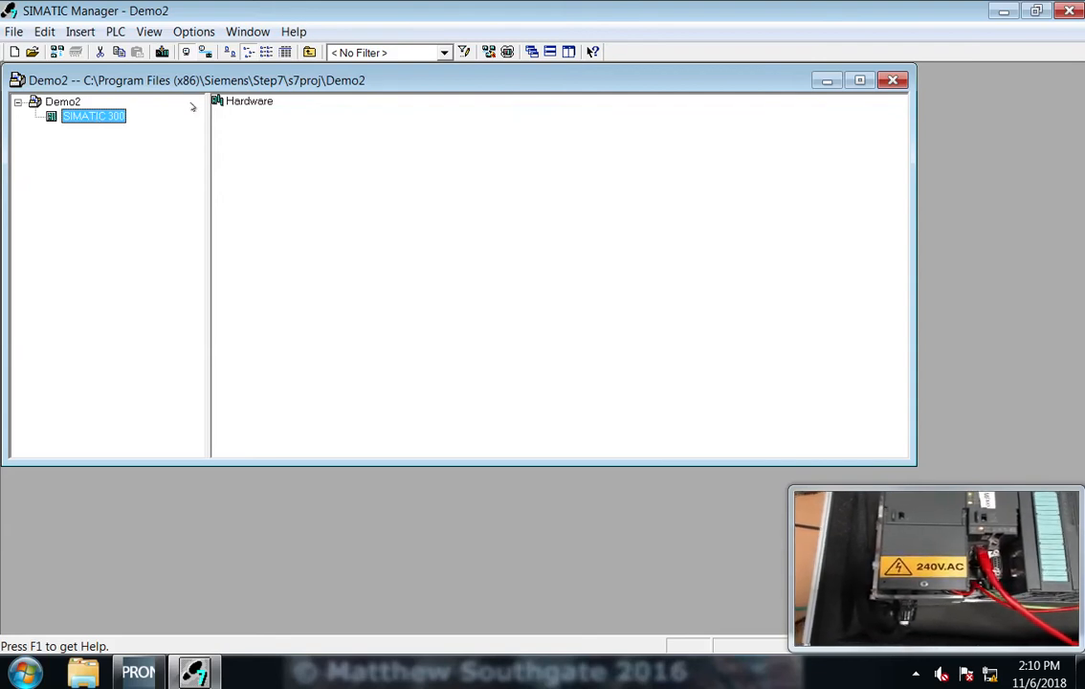
click(247, 100)
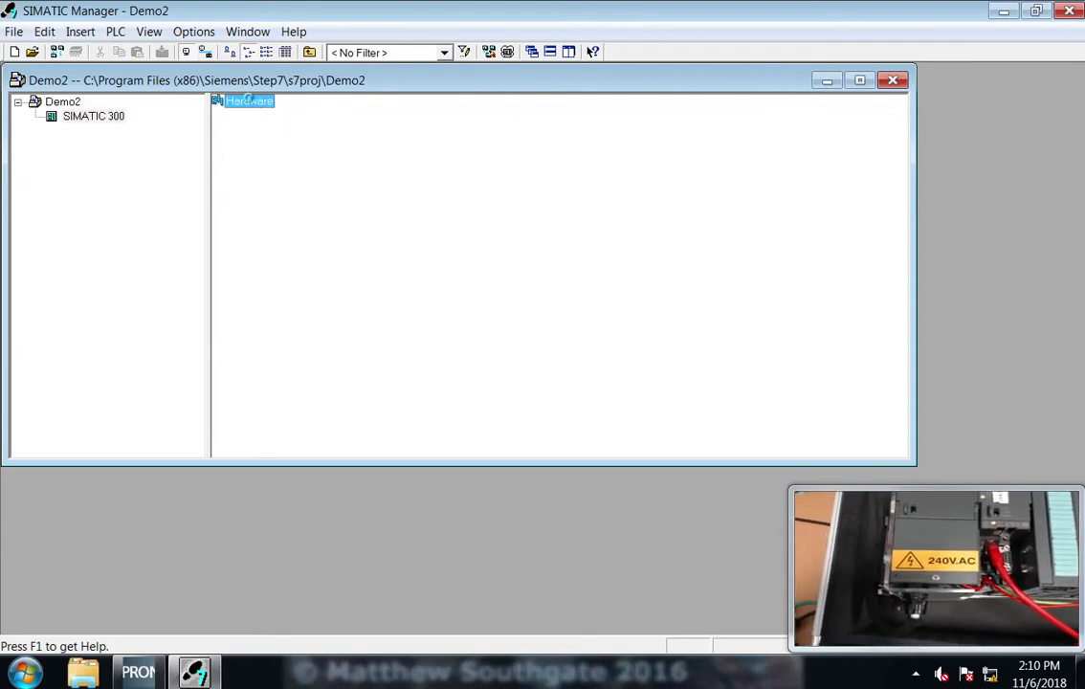
double_click(247, 100)
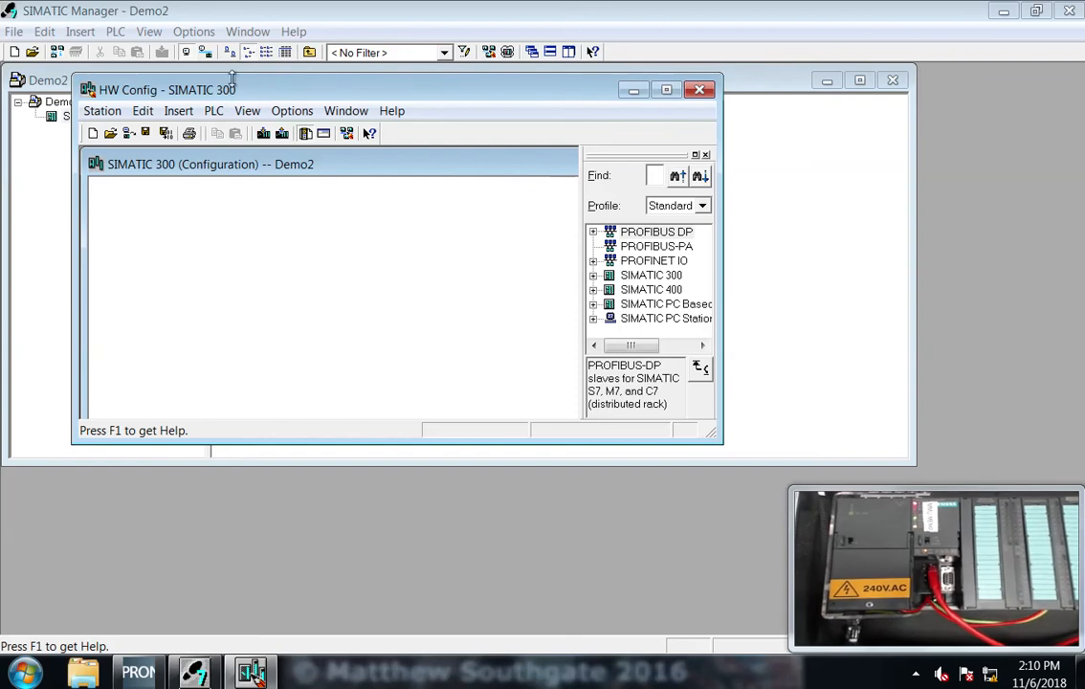
double_click(258, 89)
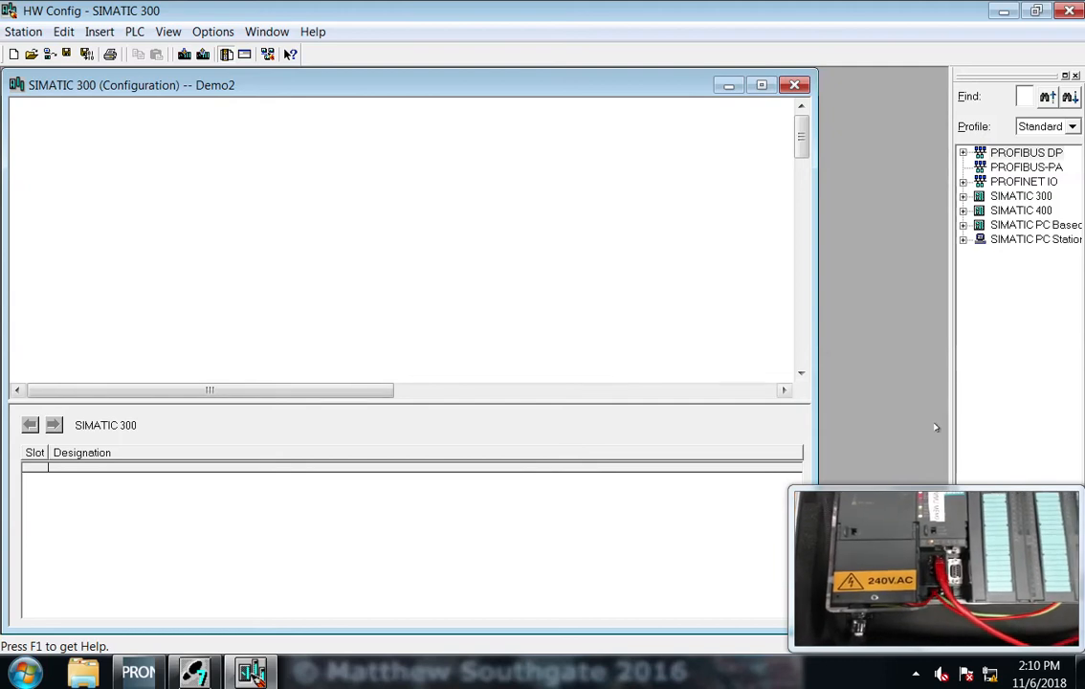
drag(948, 408, 831, 410)
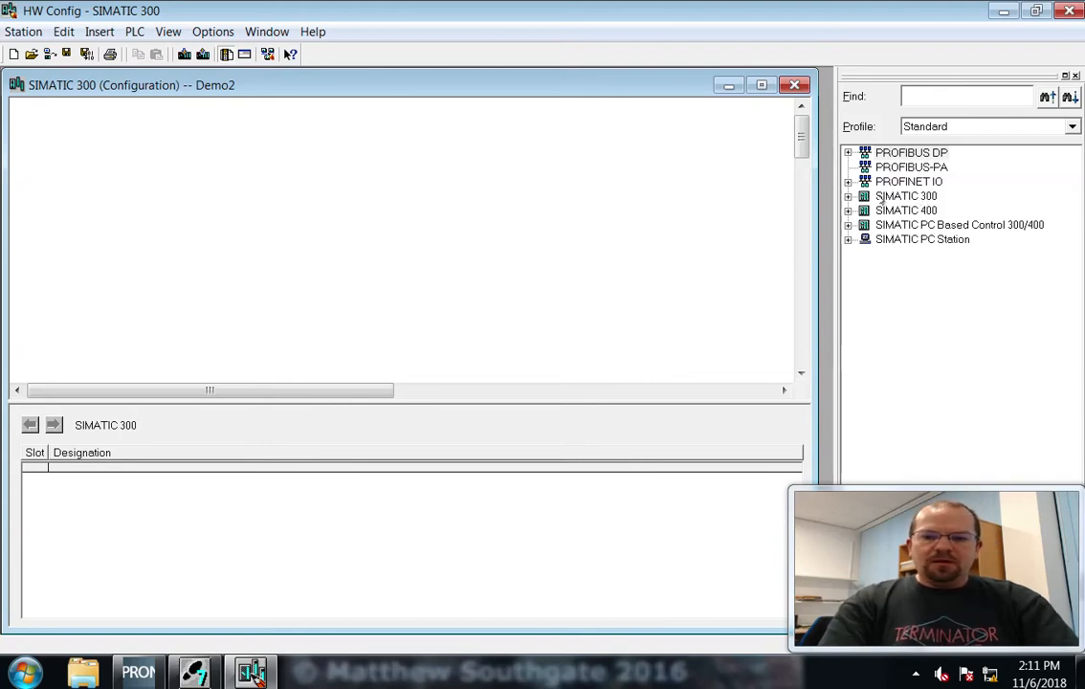
Add a RACK-300 Rail to the station, place it in the configuration area's upper-left corner and enlarge it to show all 11 slots
click(847, 196)
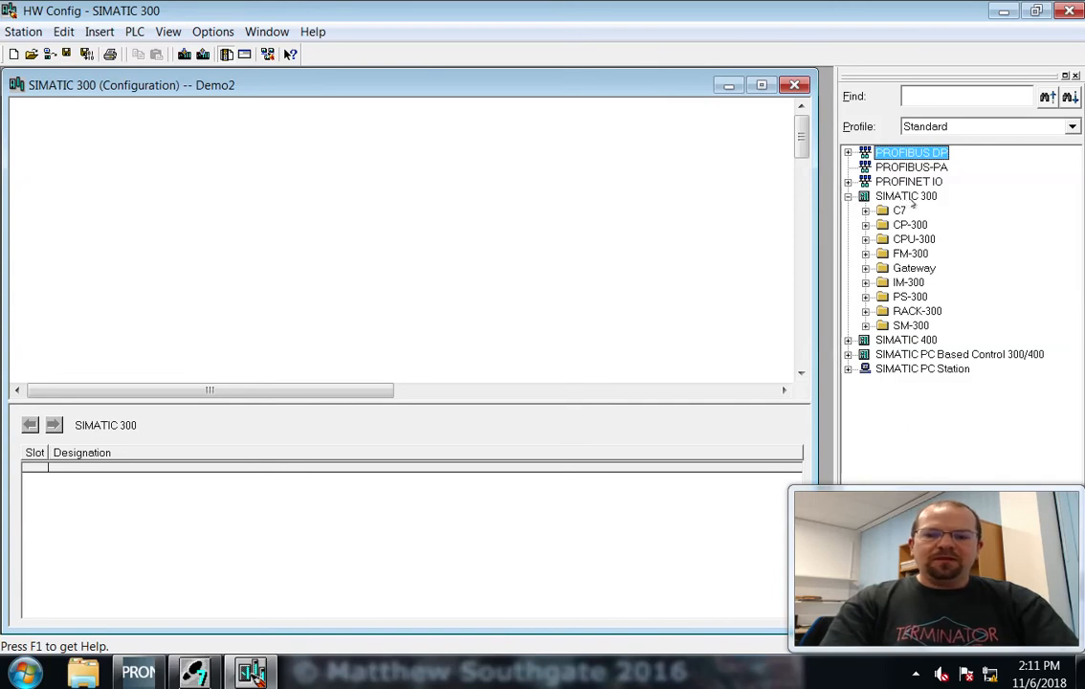
click(866, 312)
click(917, 327)
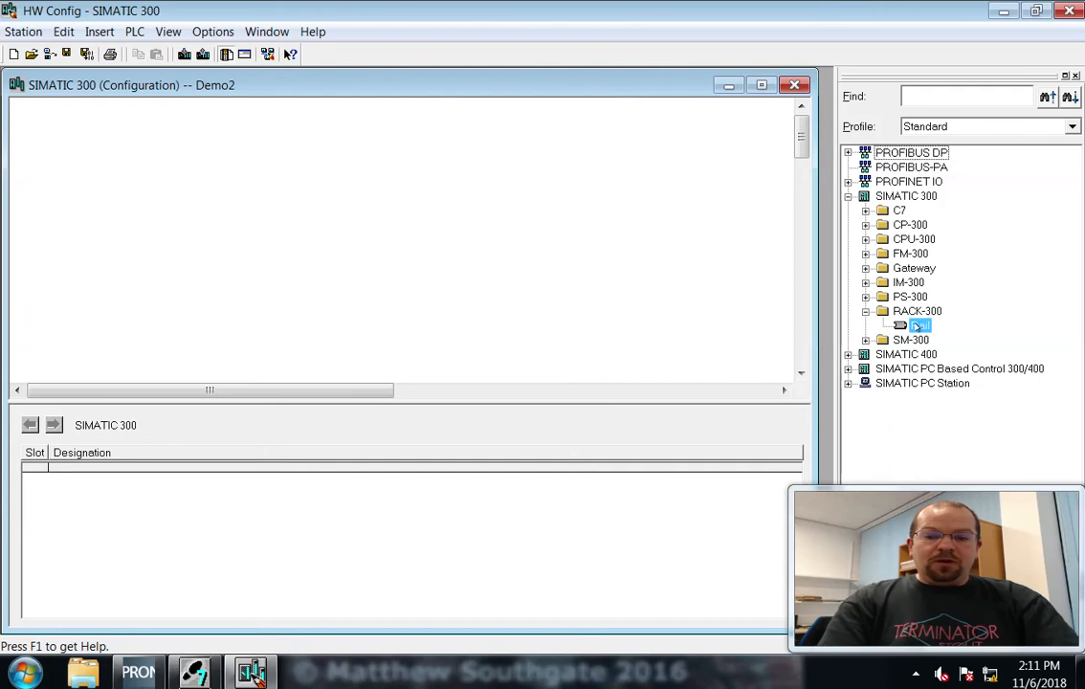
drag(917, 326, 561, 292)
double_click(620, 310)
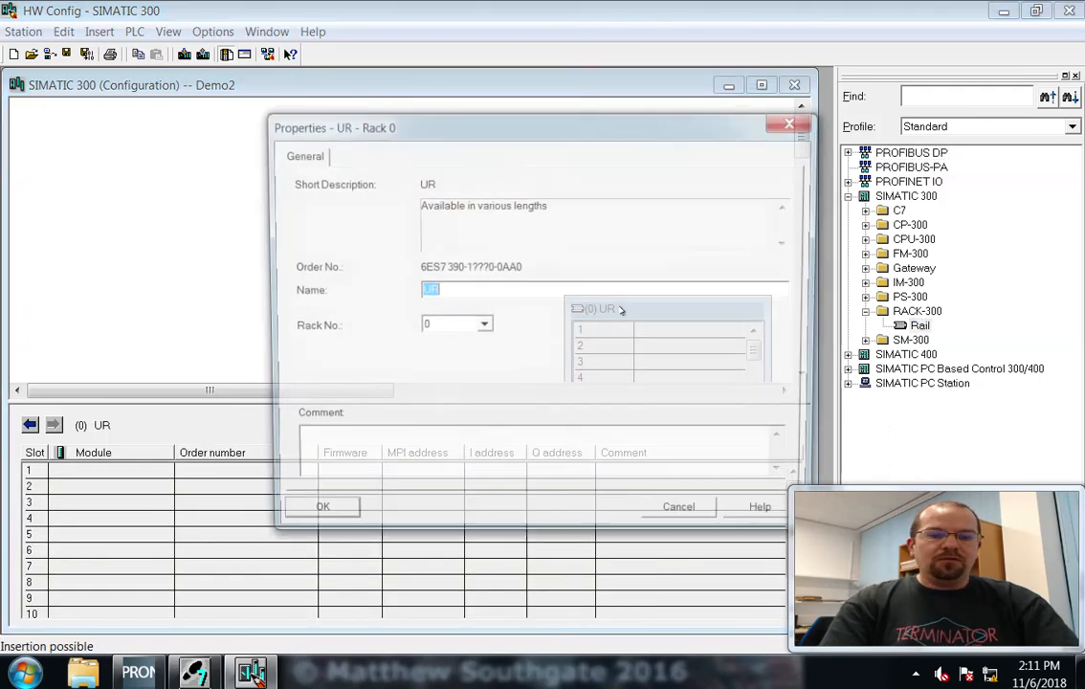
click(717, 519)
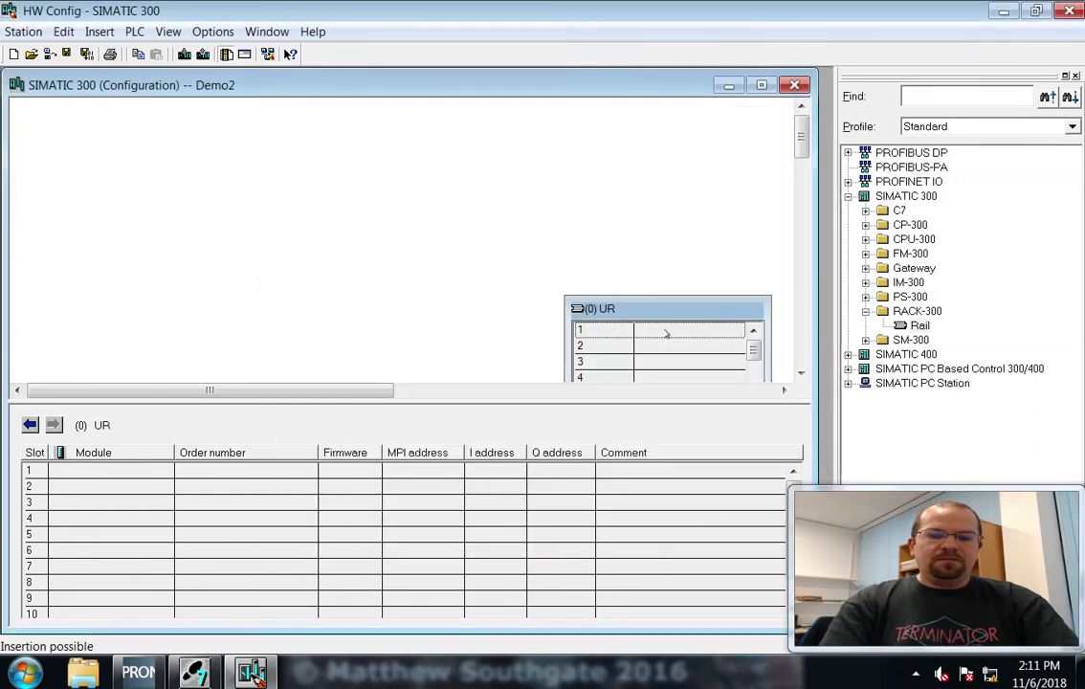
drag(664, 317, 112, 119)
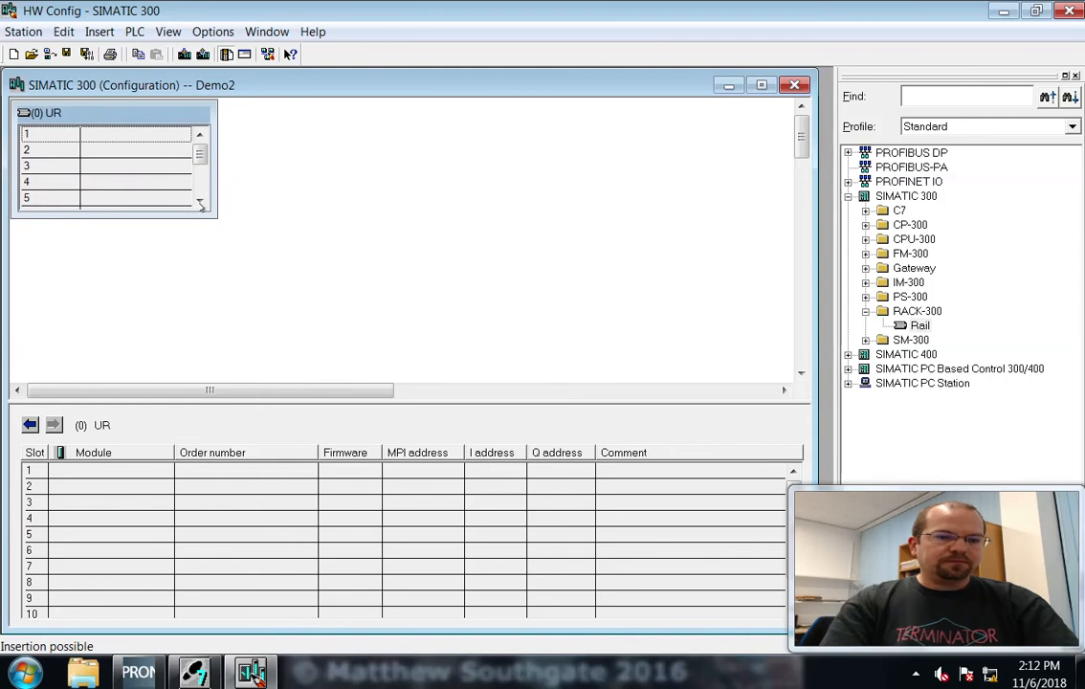
drag(212, 214, 240, 370)
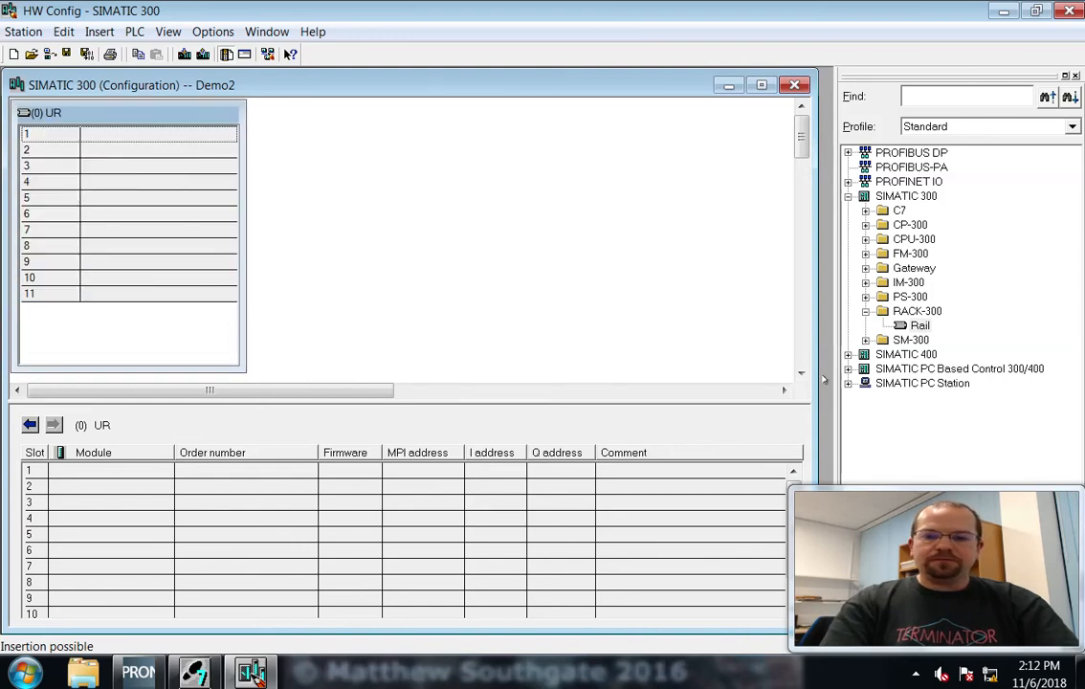
Insert the PS 307 5A power supply with order number 6ES7 307-1EA01-0AA0 into slot 1 of the rail
click(866, 296)
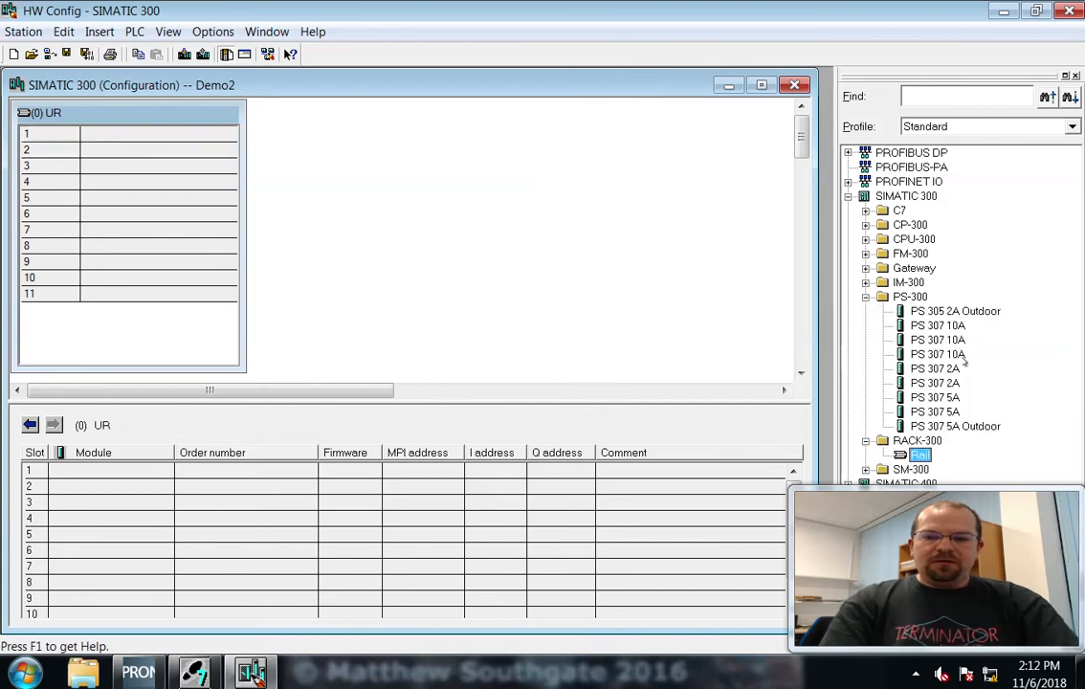
click(943, 397)
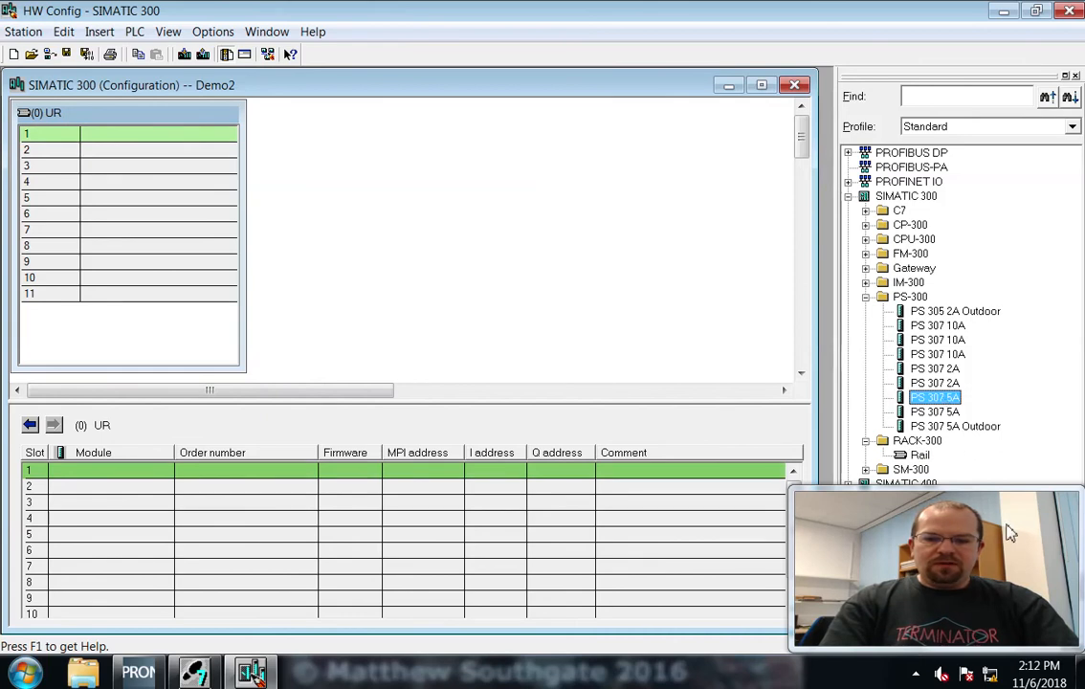
drag(1010, 532, 749, 511)
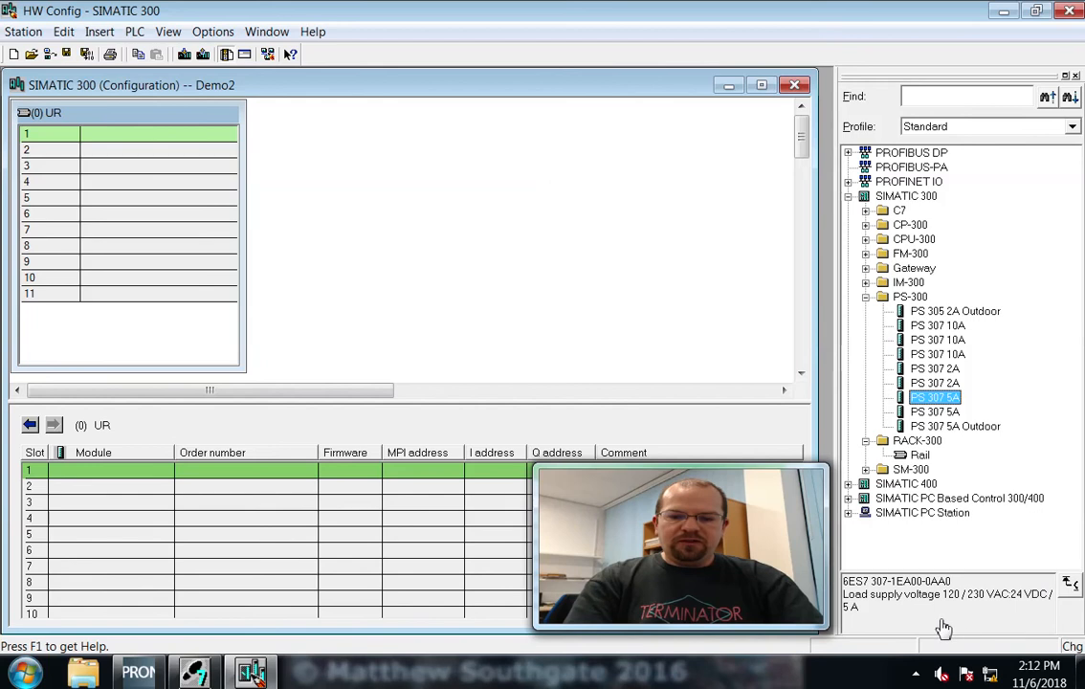
click(950, 413)
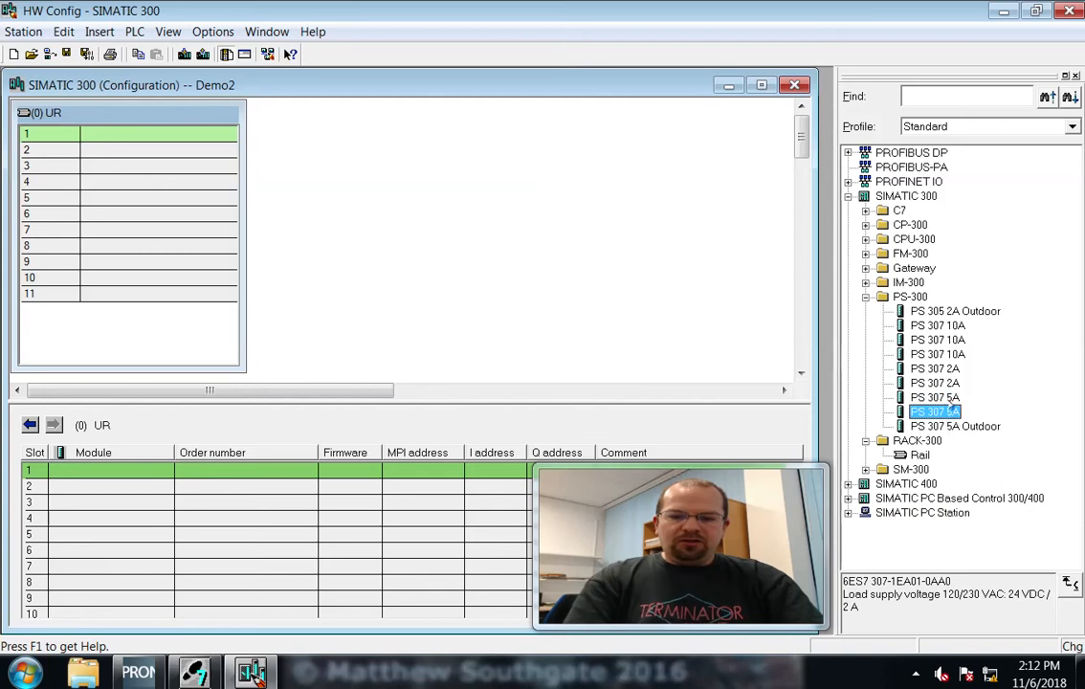
drag(947, 406, 172, 135)
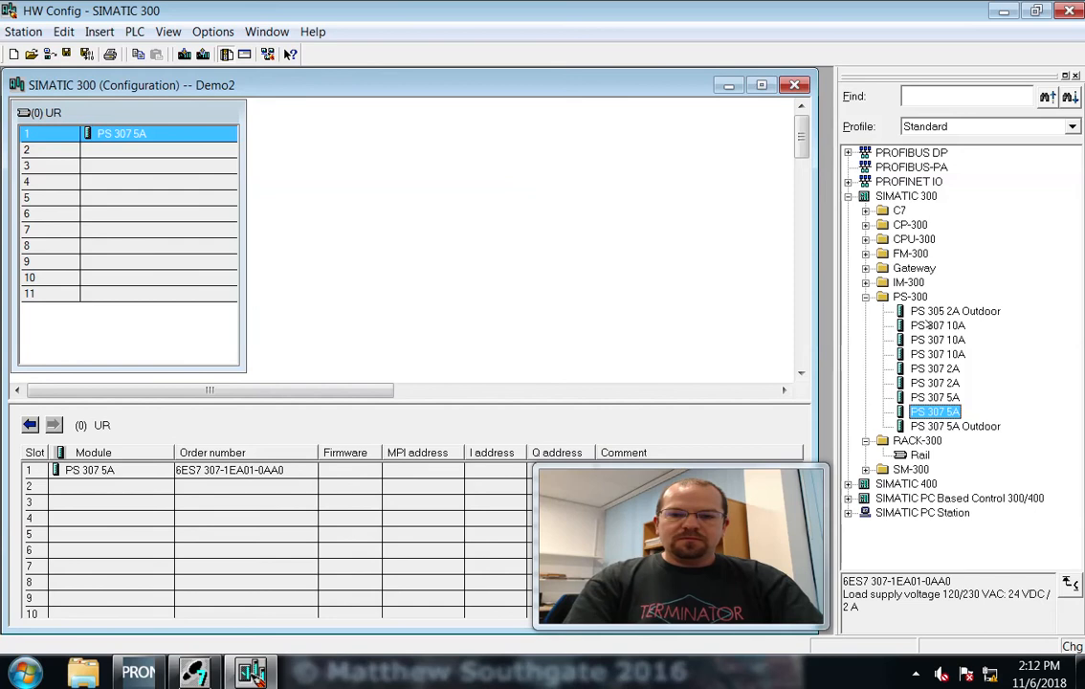
Insert the CPU 314C-2 PN/DP, order number 6ES7 314-6EH04-0AB0, firmware V3.3, into slot 2 of the rail
click(866, 239)
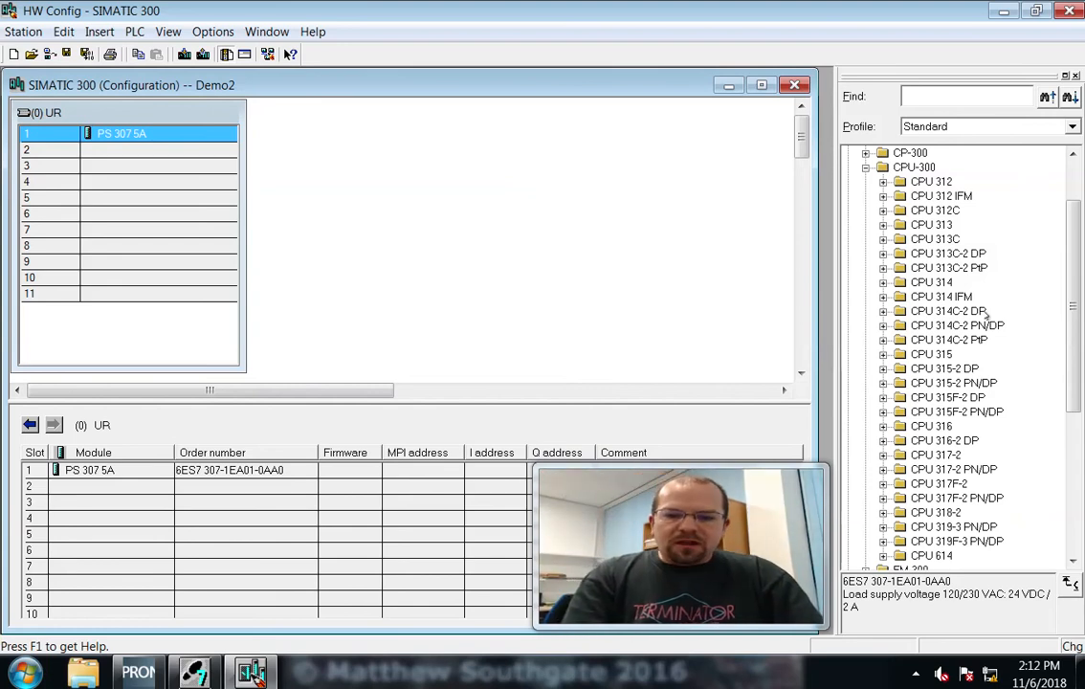
click(972, 328)
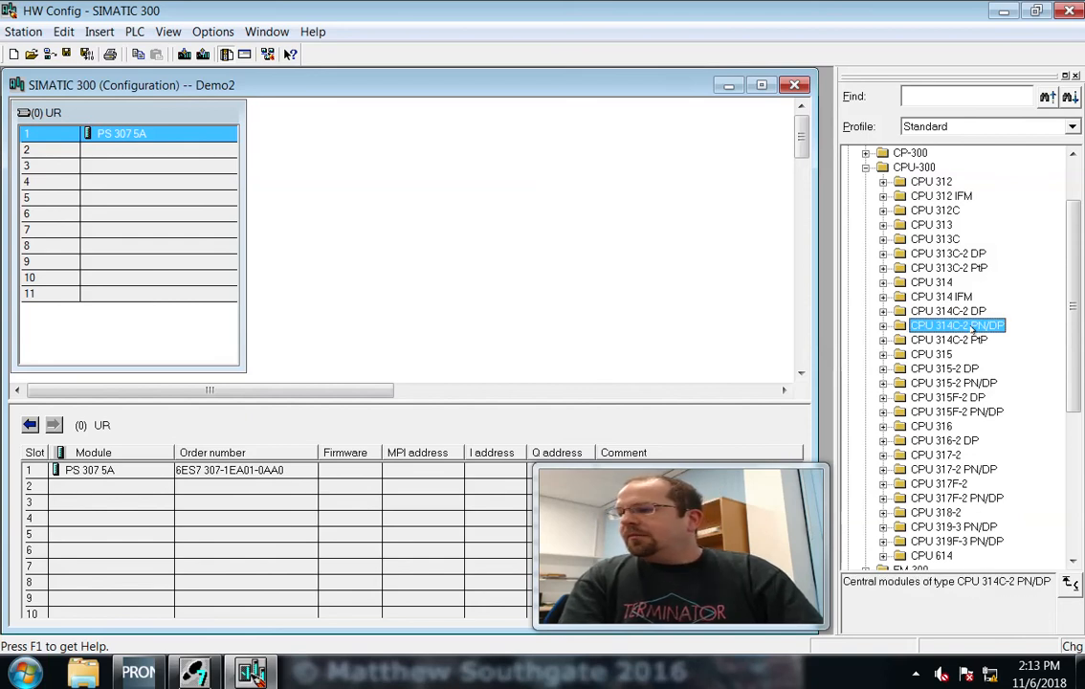
double_click(971, 328)
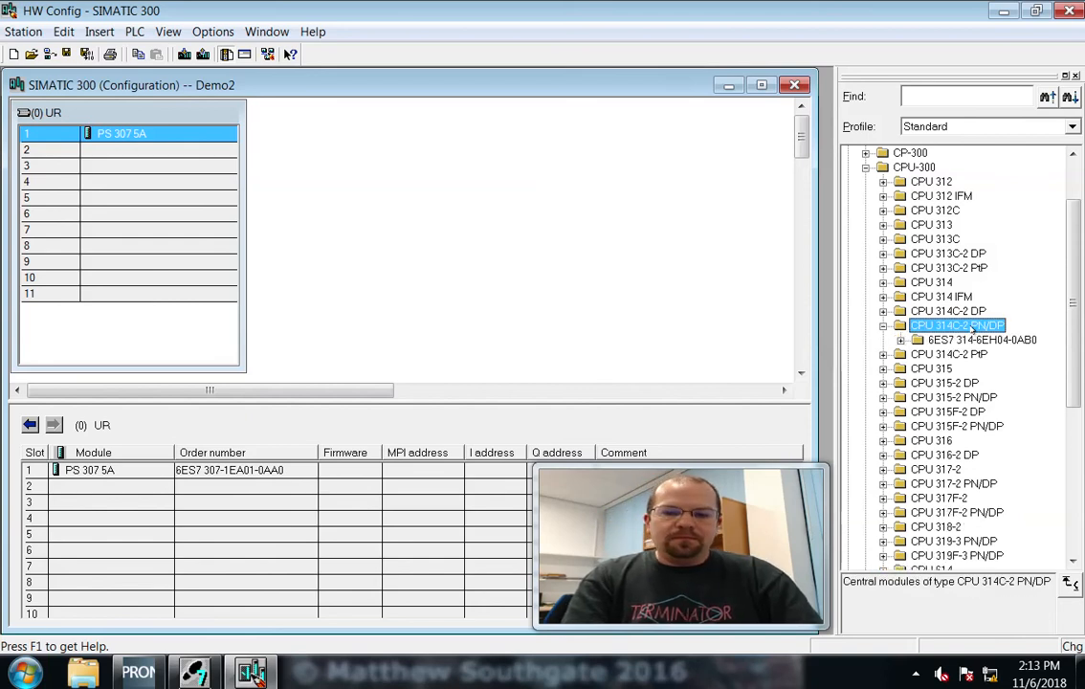
double_click(972, 341)
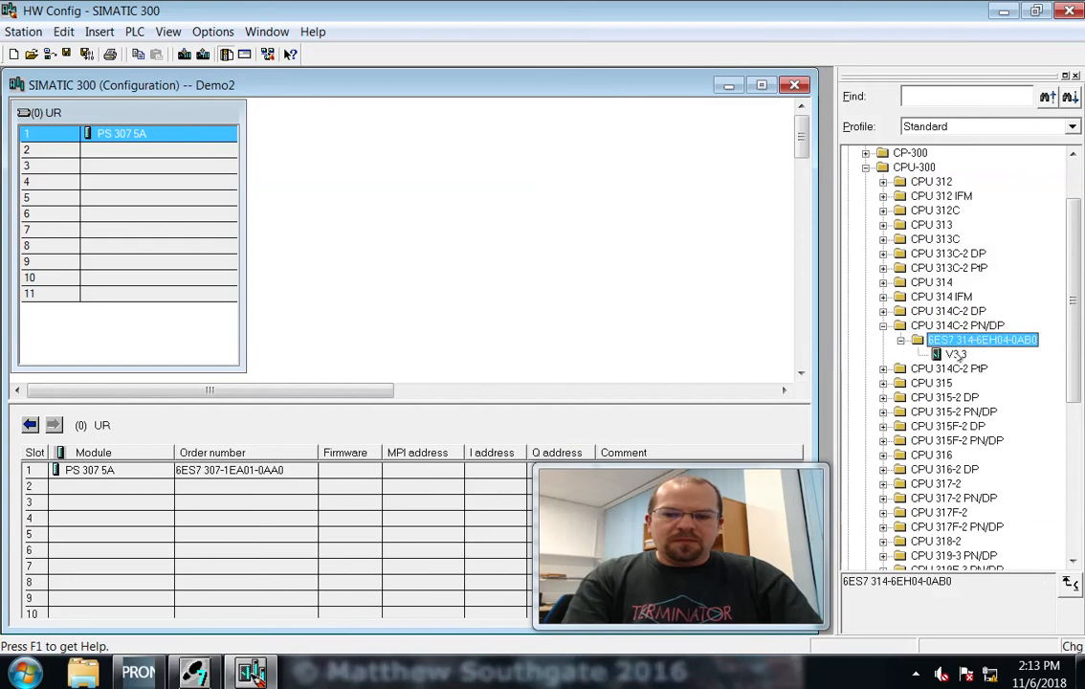
click(956, 354)
drag(956, 354, 188, 155)
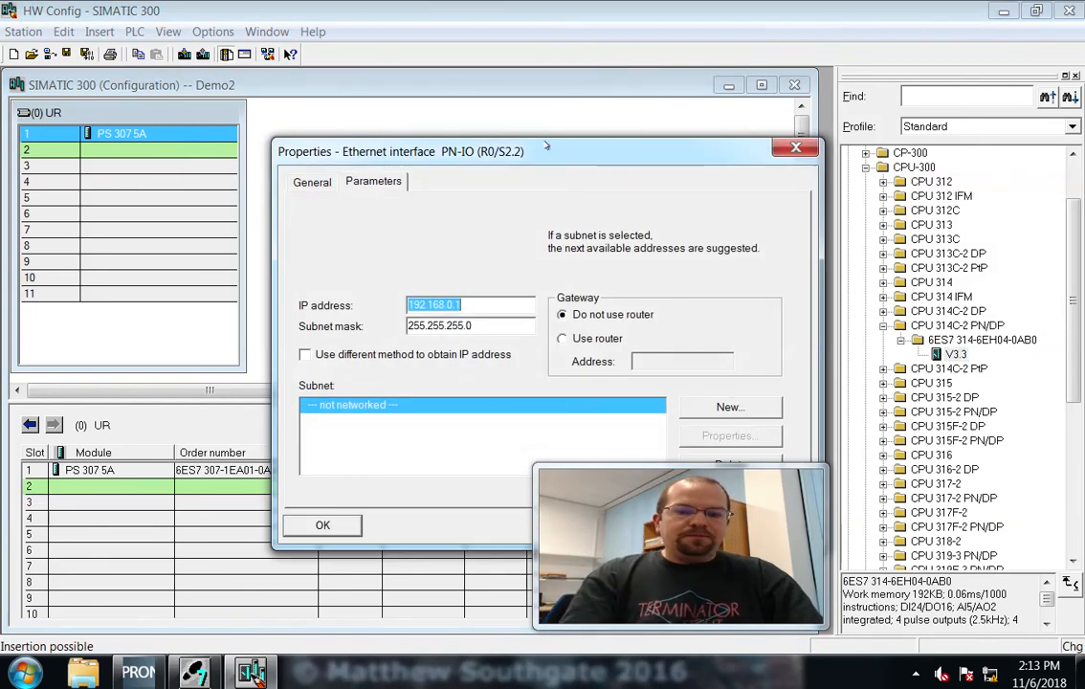
Set the IP address of the CPU's PN-IO Ethernet interface to 192.168.1.10
drag(486, 141, 402, 108)
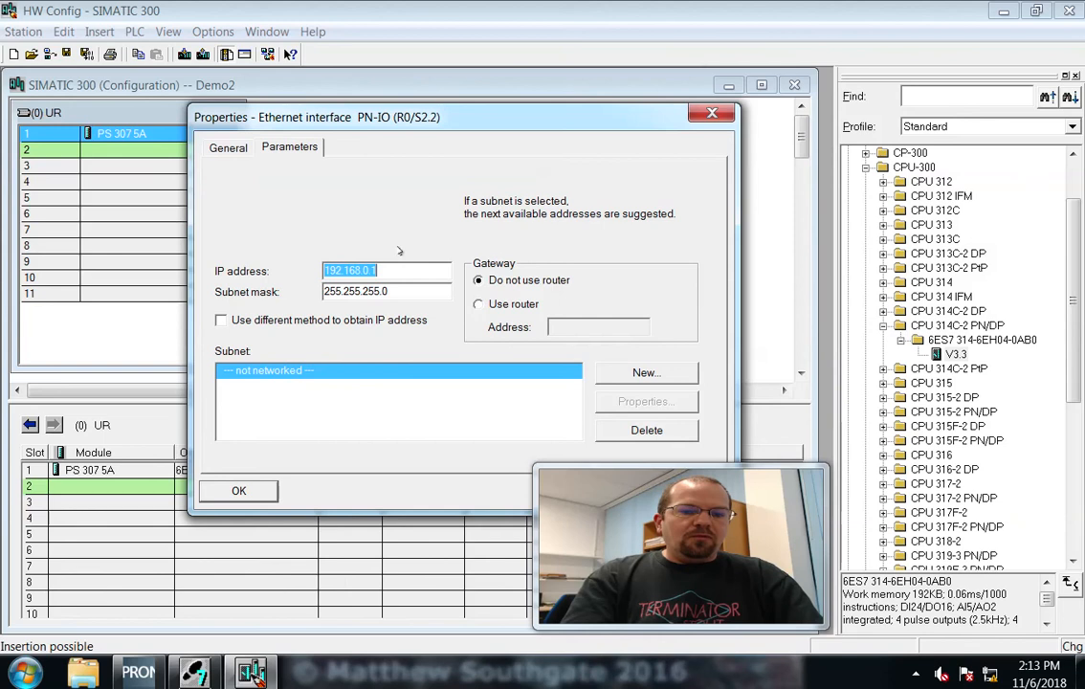
click(366, 269)
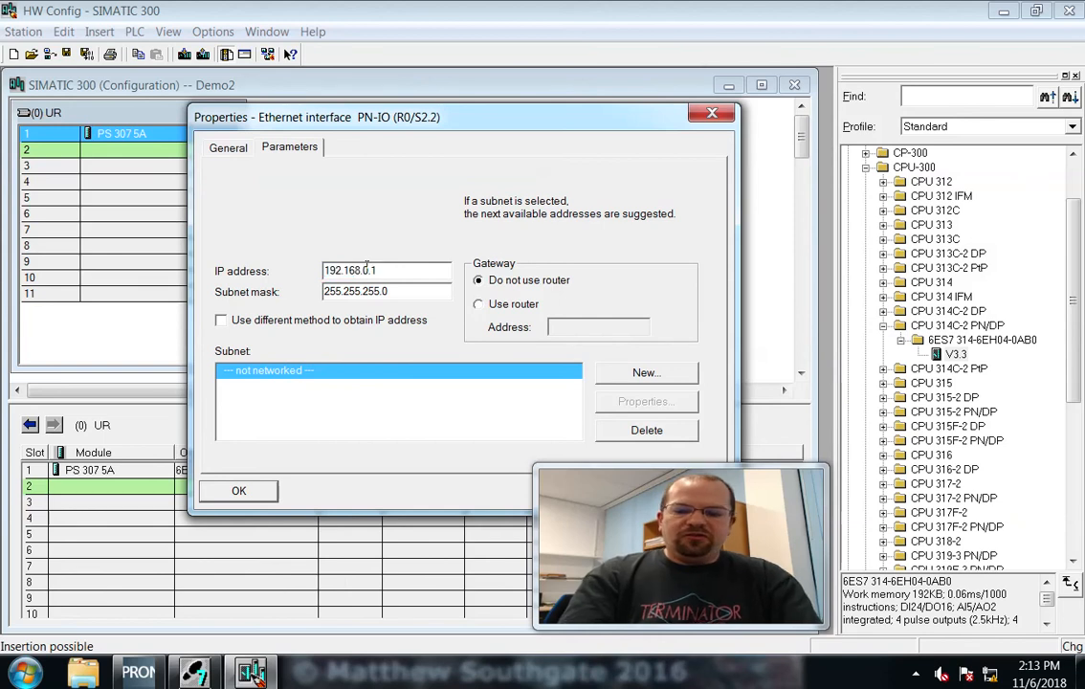
key(BackSpace)
key(BackSpace)
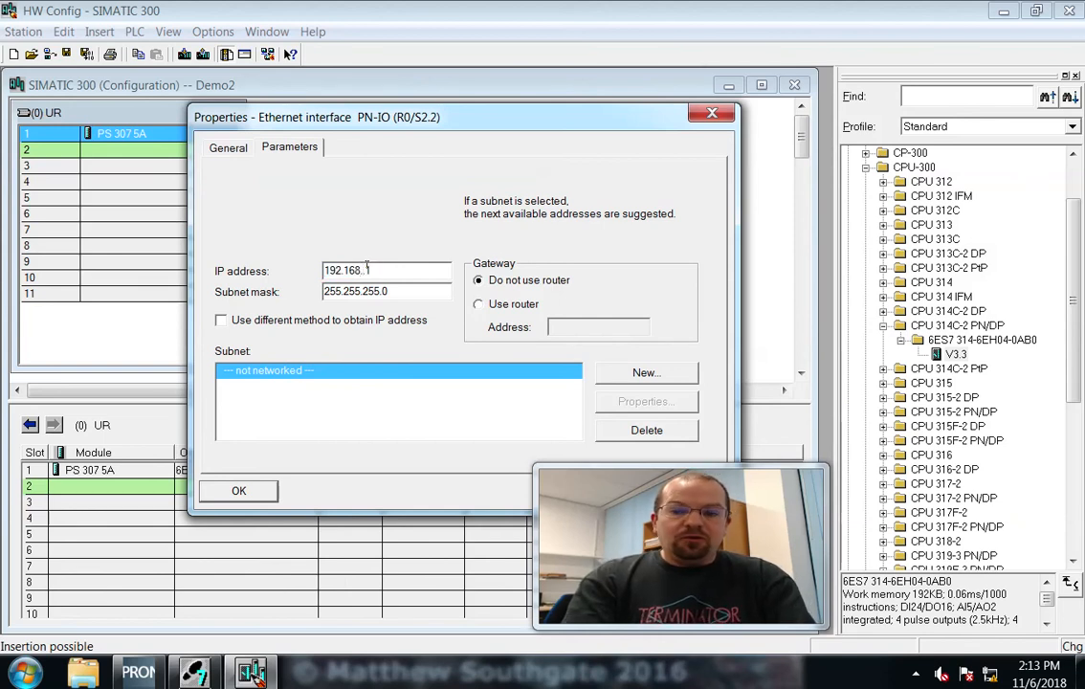
text(1)
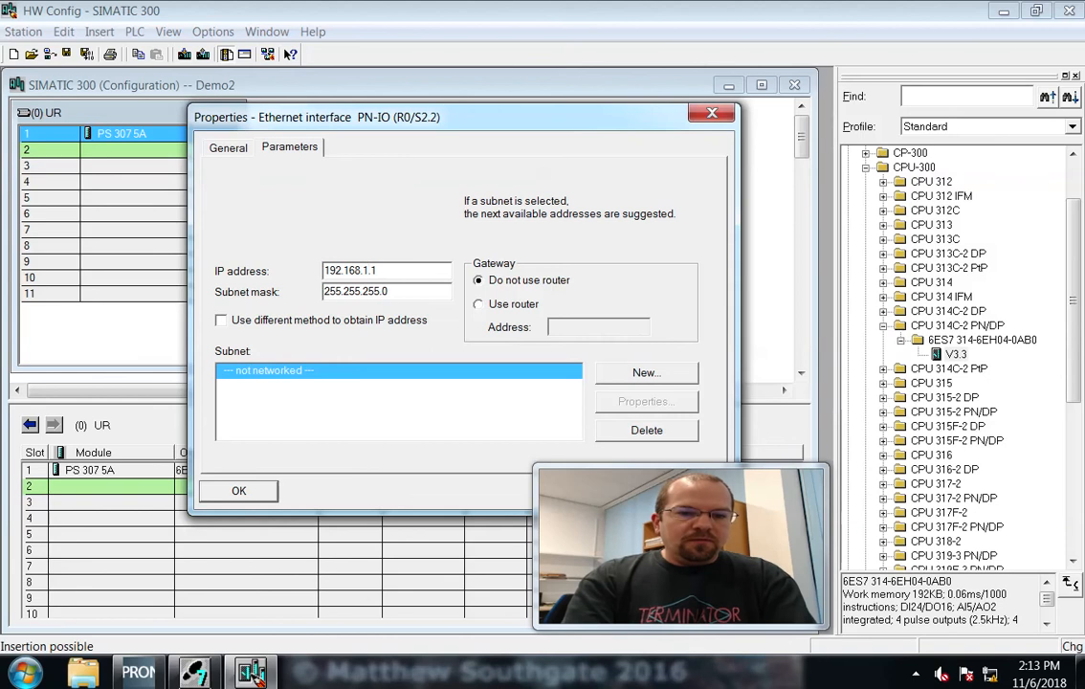
text(.1)
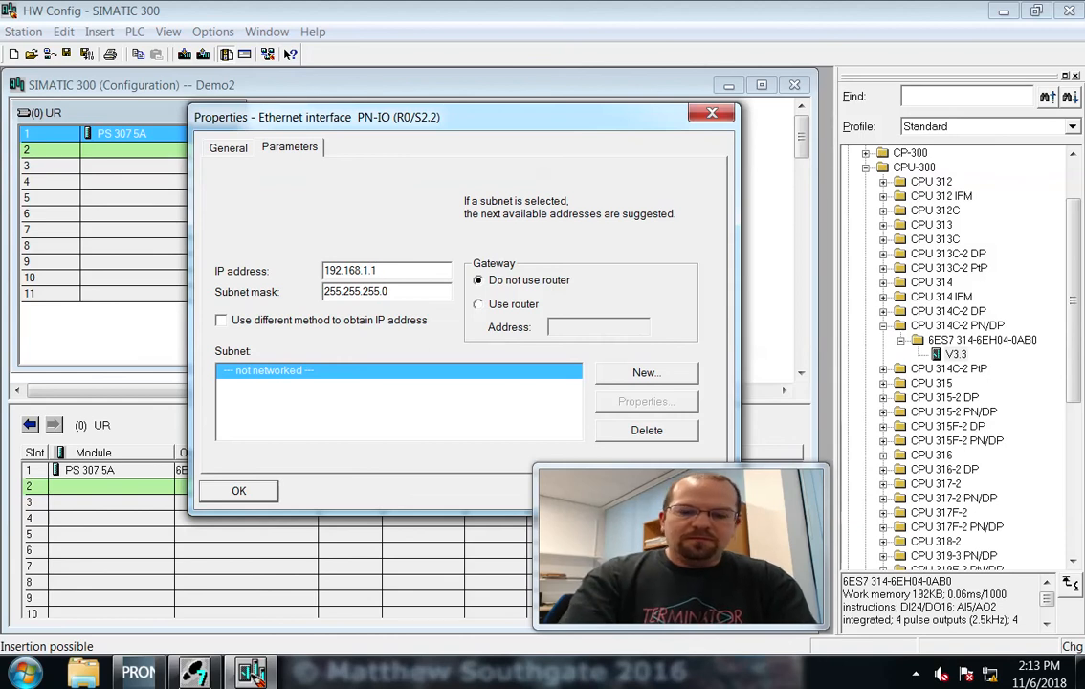
text(0)
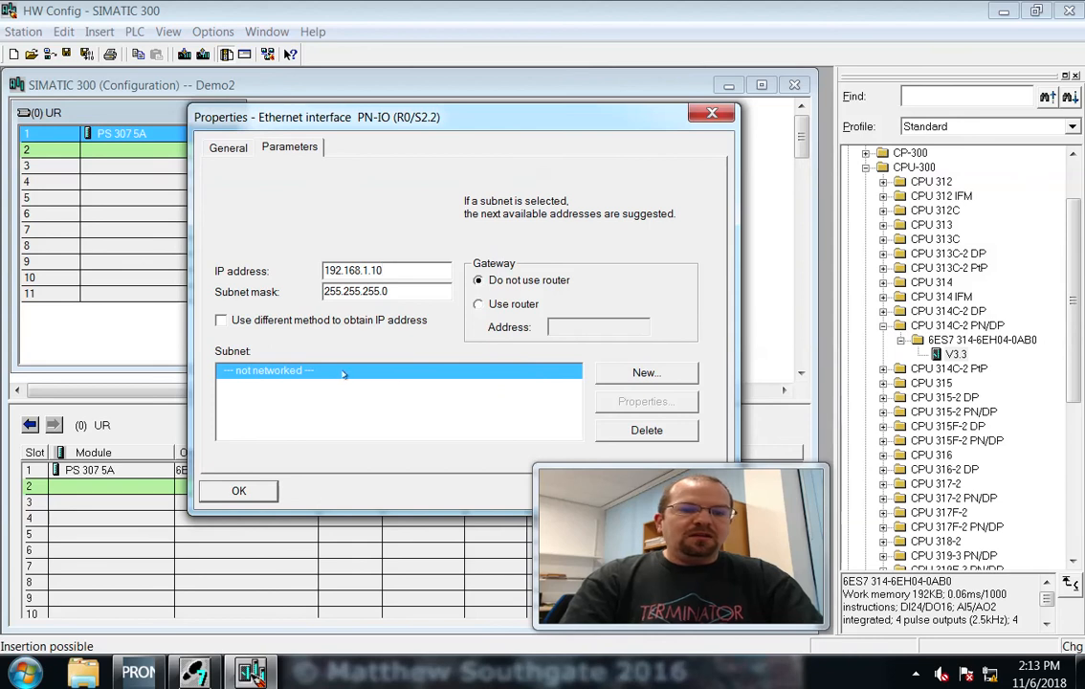
Create a new Industrial Ethernet subnet with default properties, connect the PN-IO interface to it and accept the interface settings
click(645, 372)
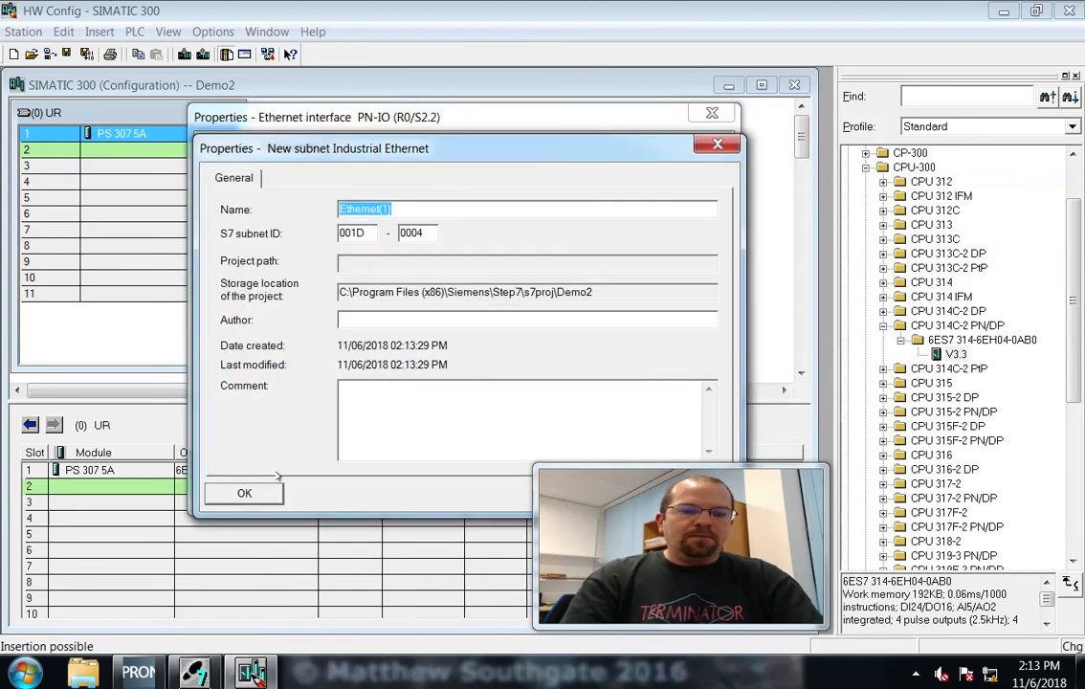
click(244, 493)
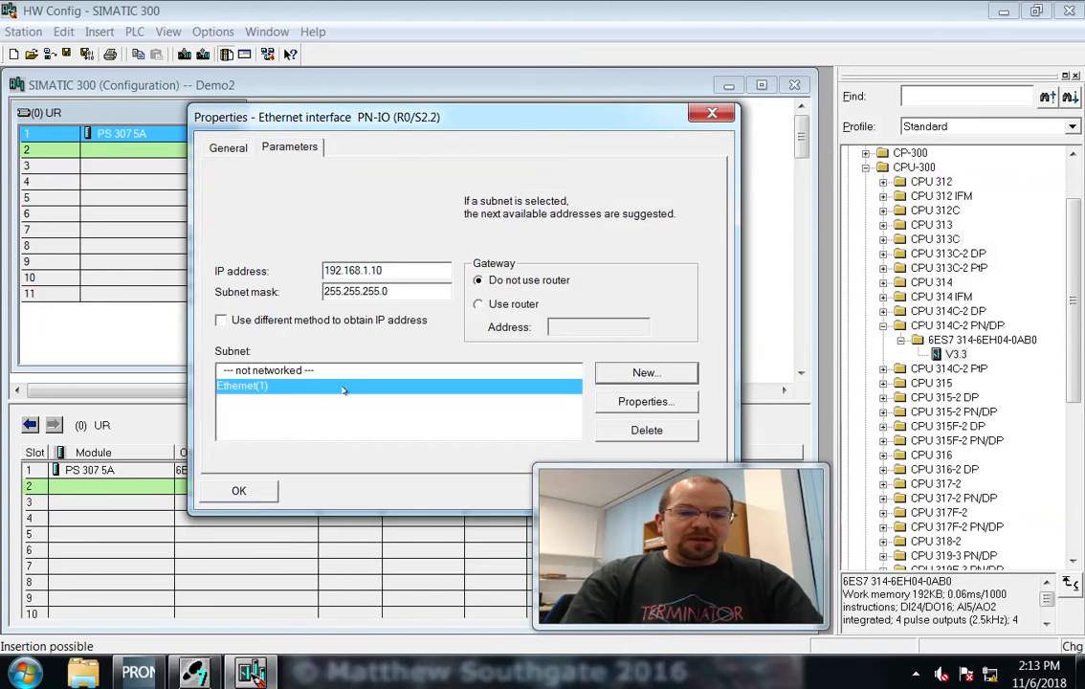
click(238, 491)
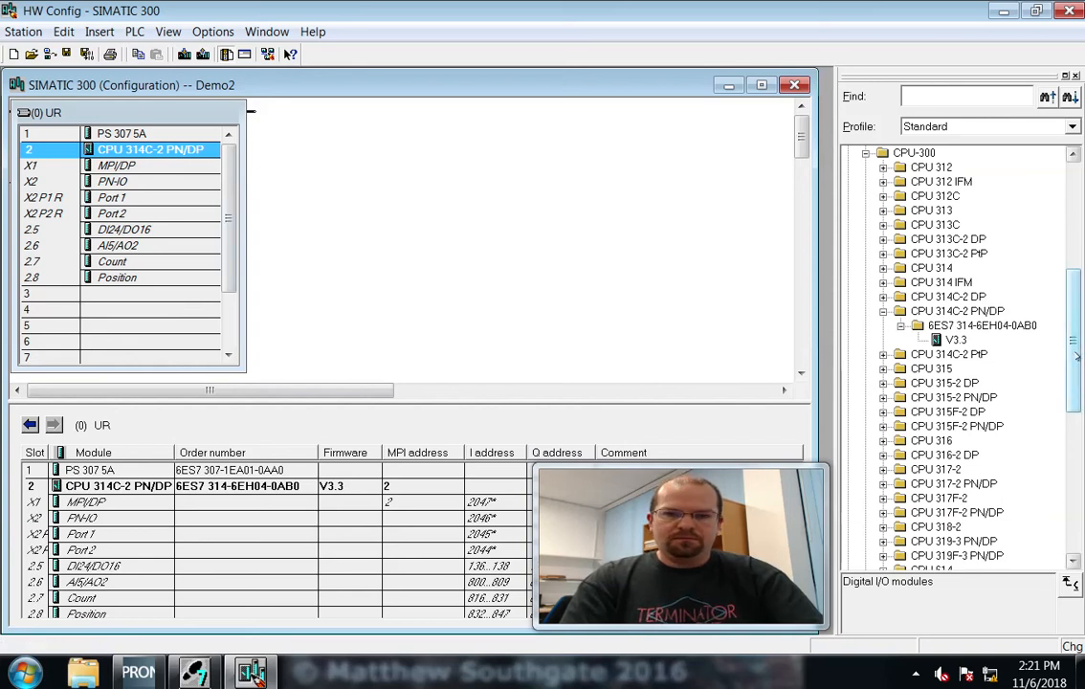
Insert the SM 323 DI8/DO8x24V/0.5A digital I/O module, order number 6ES7 323-1BH00-0AA0, into slot 4 of the rail
drag(1078, 355, 1080, 498)
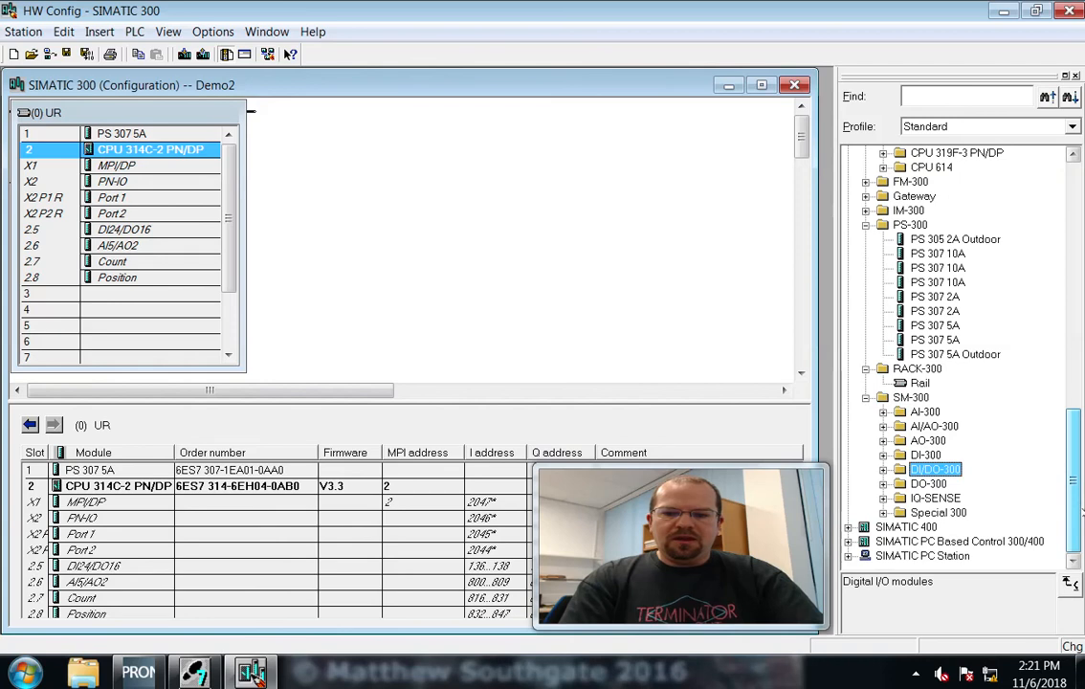
click(883, 469)
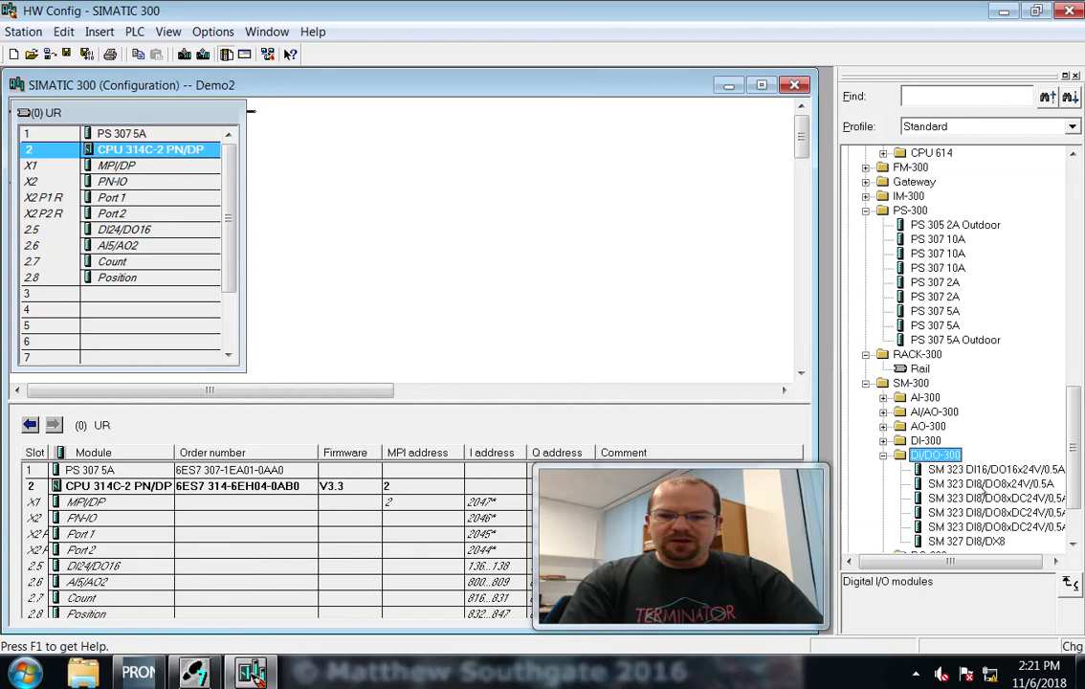
click(998, 484)
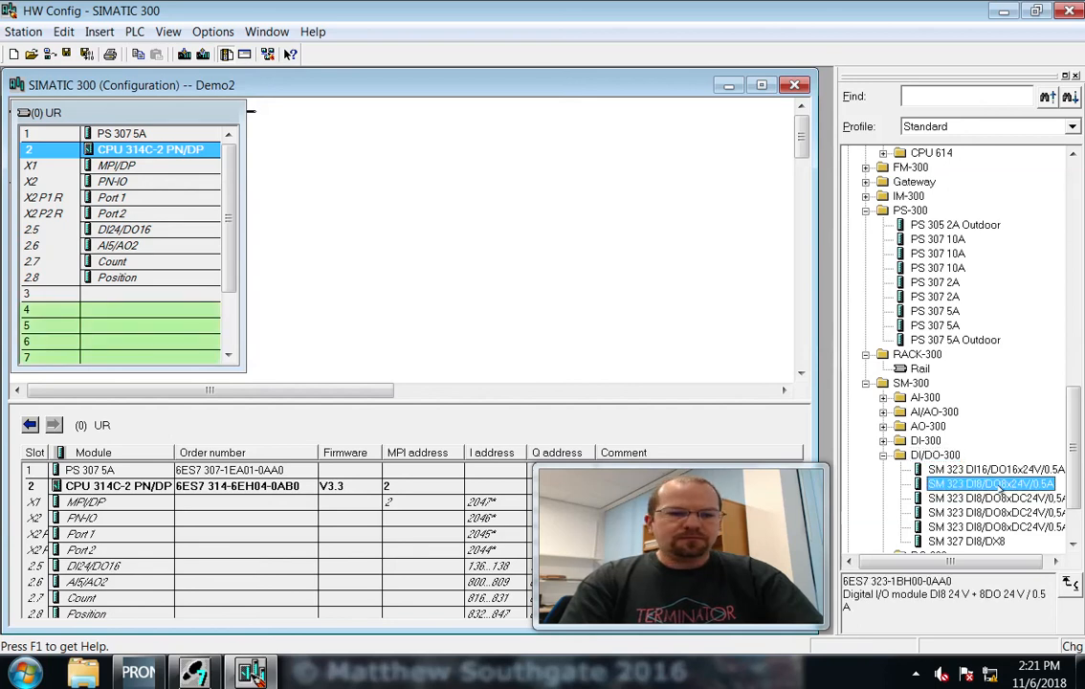
drag(998, 484, 161, 278)
click(336, 306)
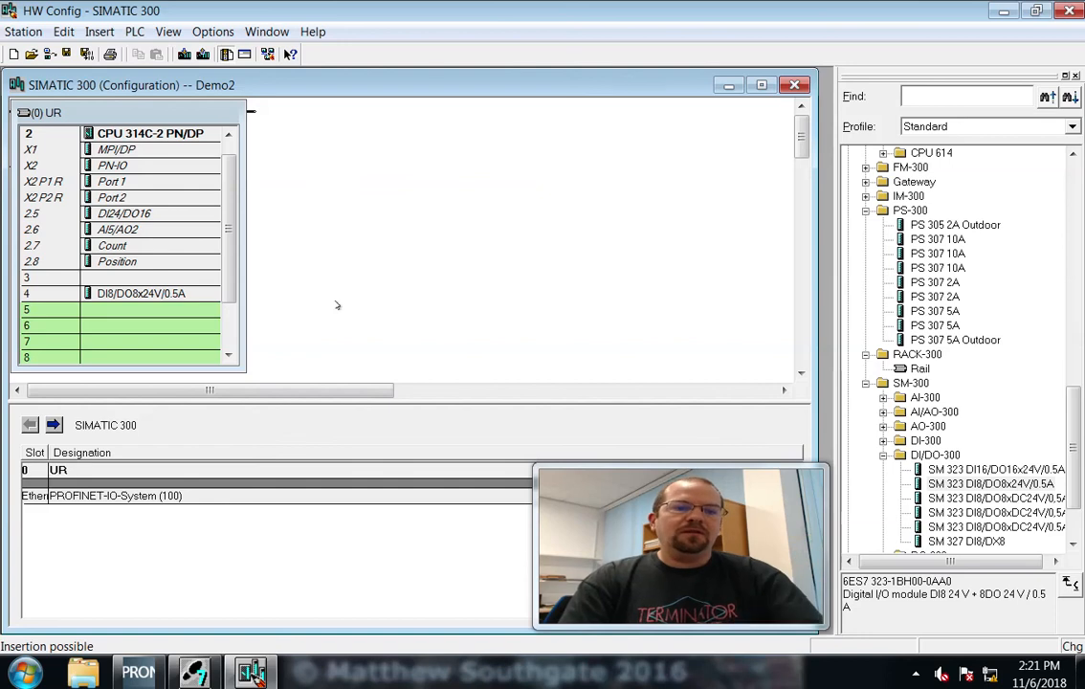
Review the CPU's PN-IO interface properties, including its general data, diagnostic addresses, PROFINET, I-Device and synchronization settings
click(125, 166)
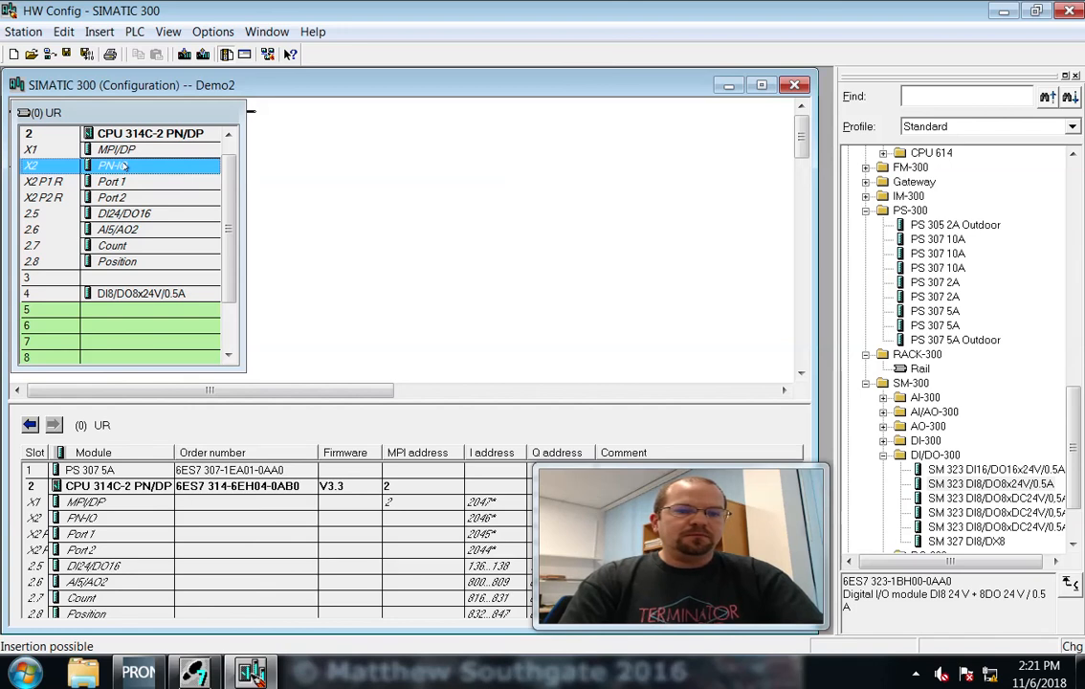
double_click(124, 166)
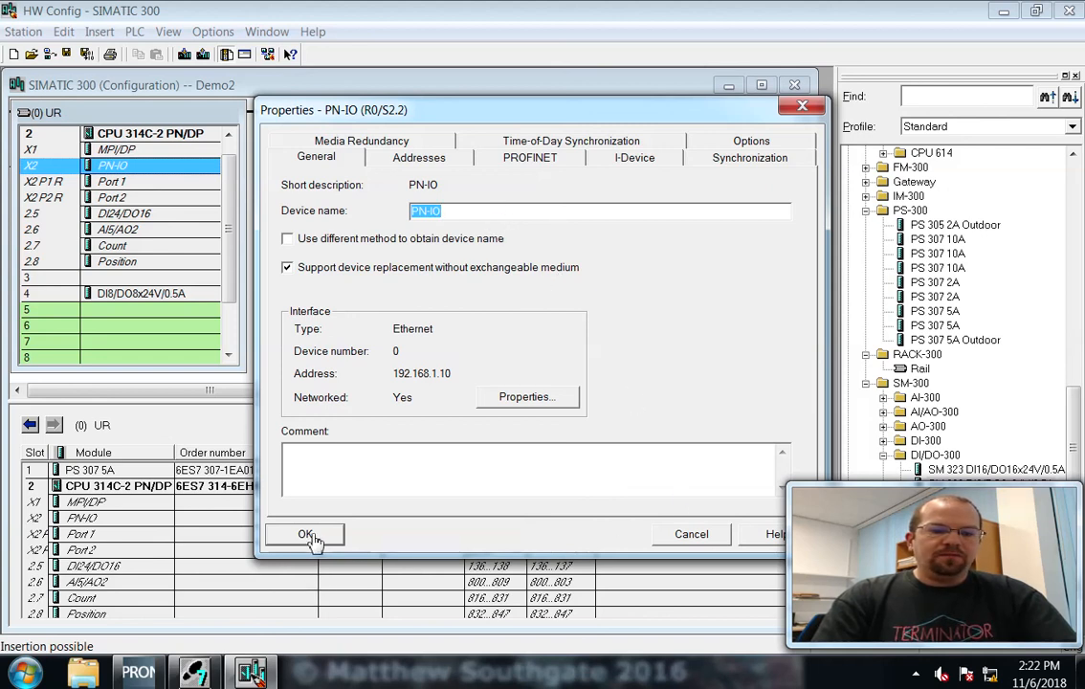
click(445, 161)
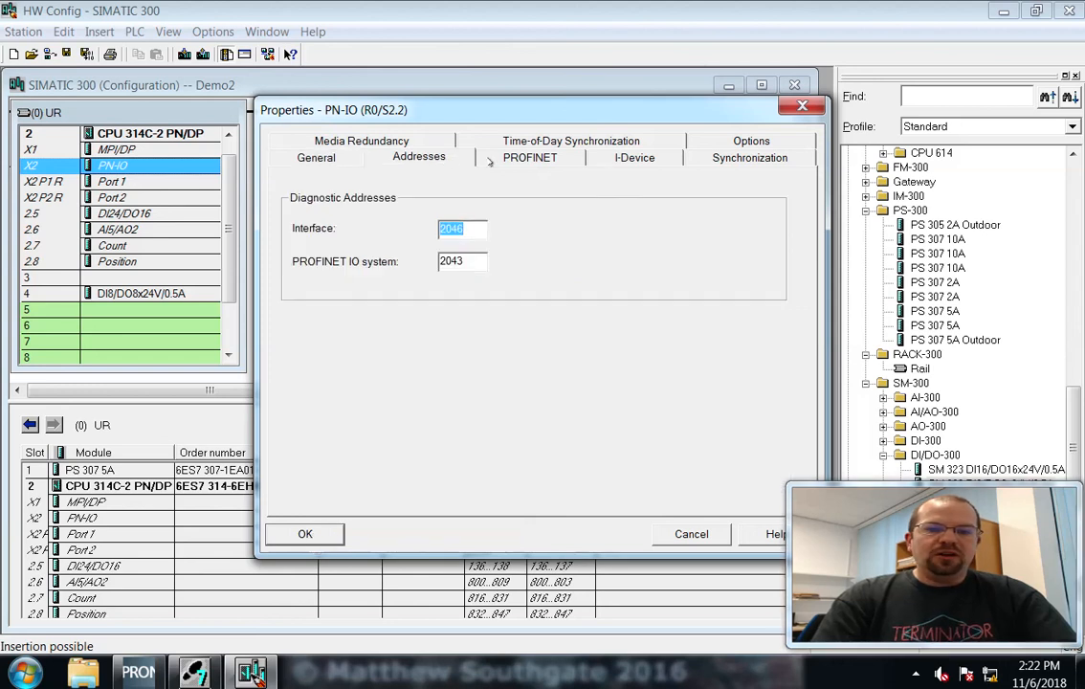
click(529, 158)
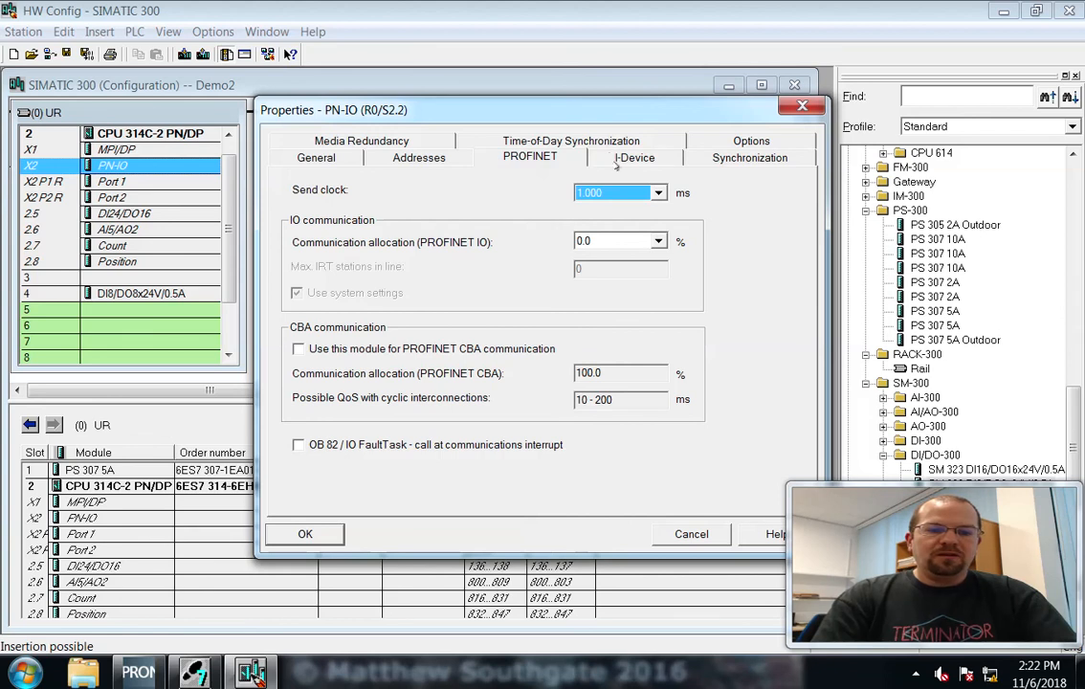
click(630, 159)
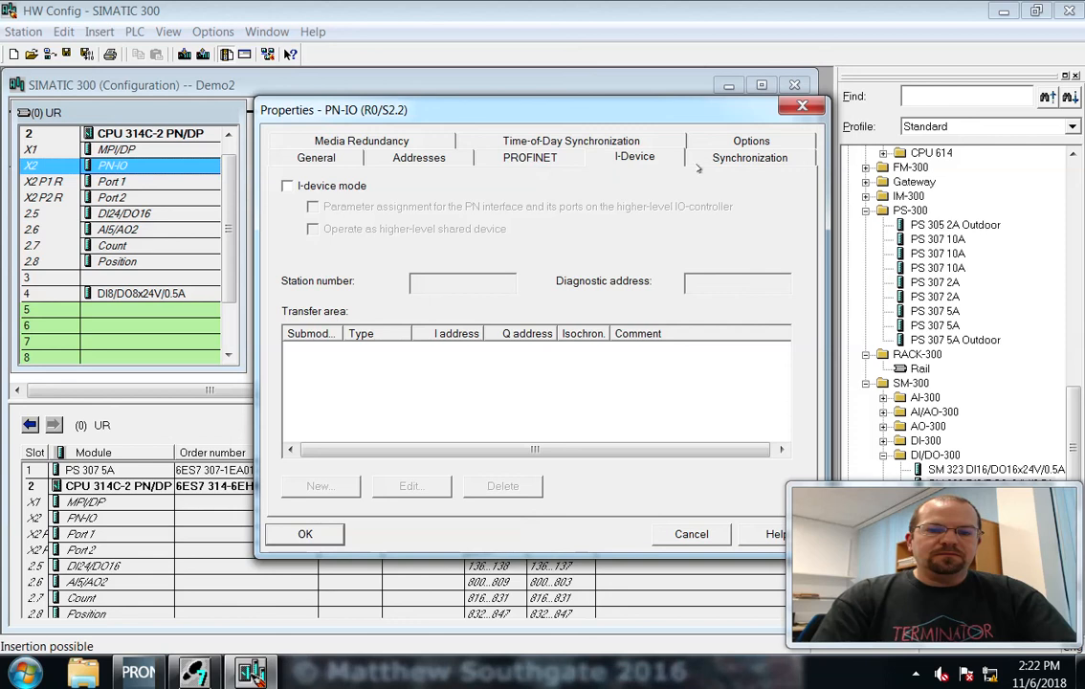
click(733, 164)
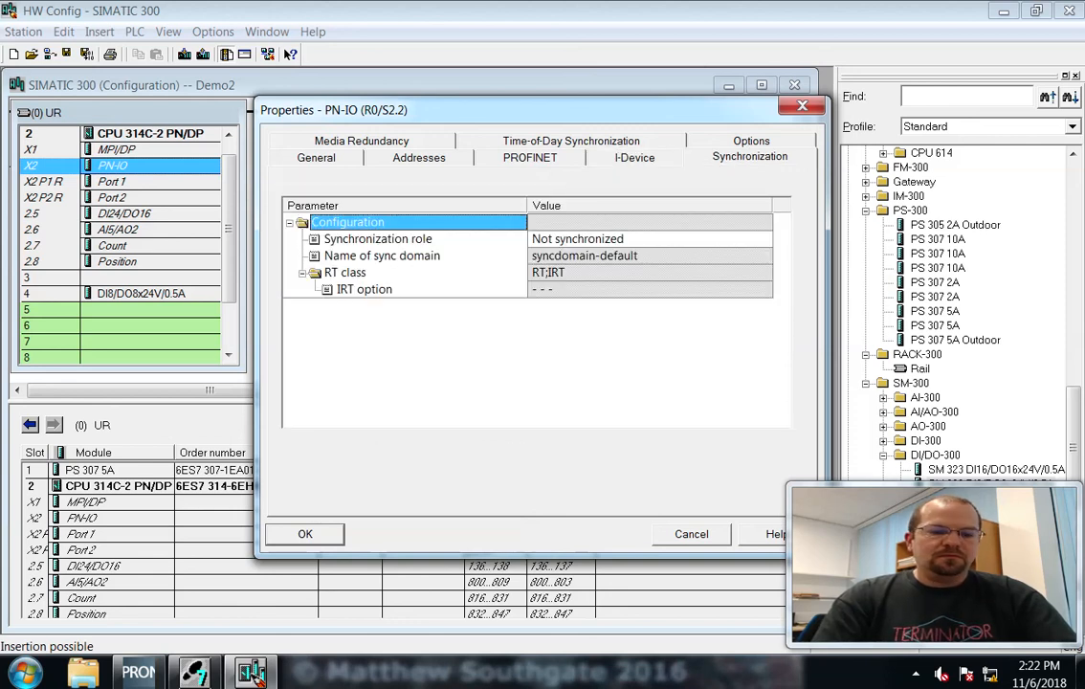
mouse_move(194, 673)
click(333, 649)
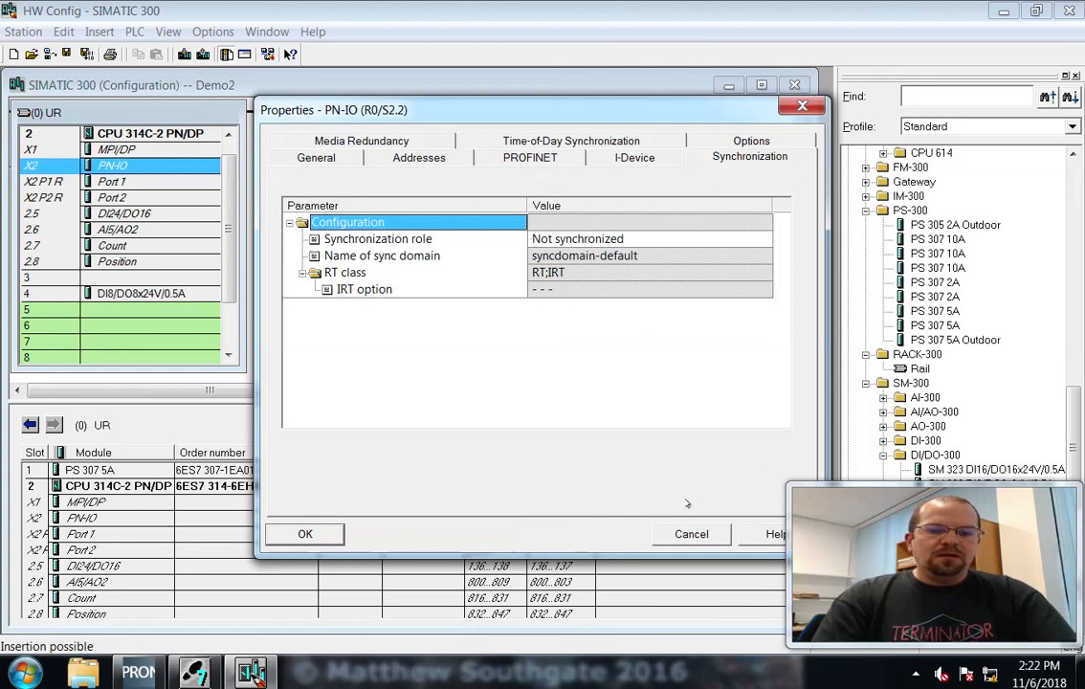
click(304, 532)
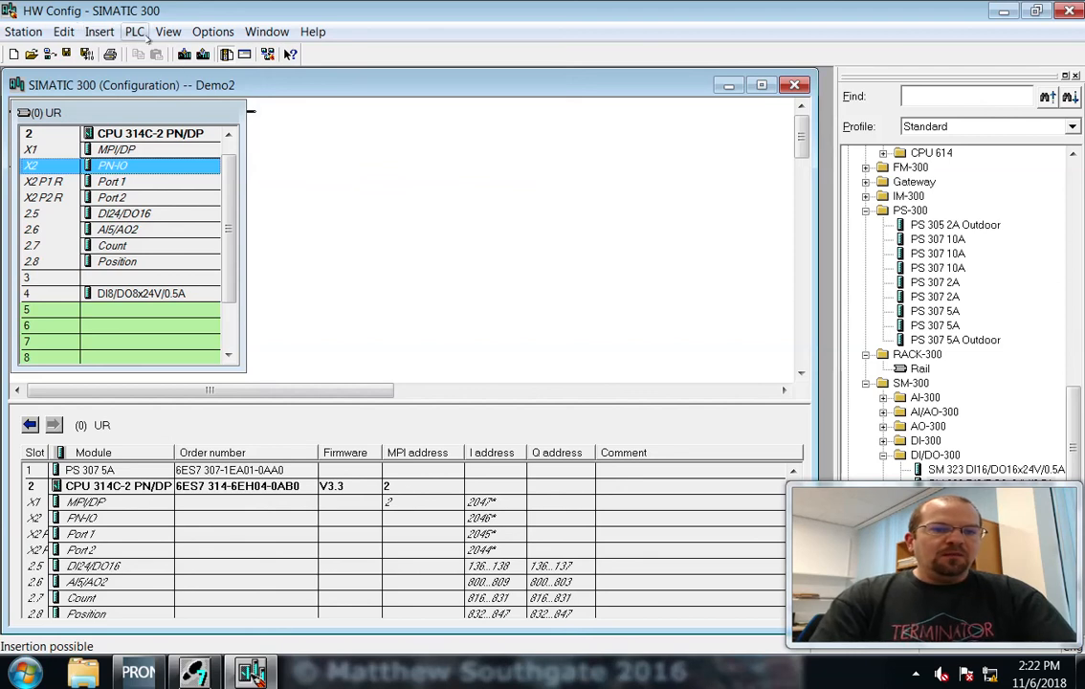
Auto-arrange the SIMATIC 300 station layout and accept losing the current arrangement
click(168, 31)
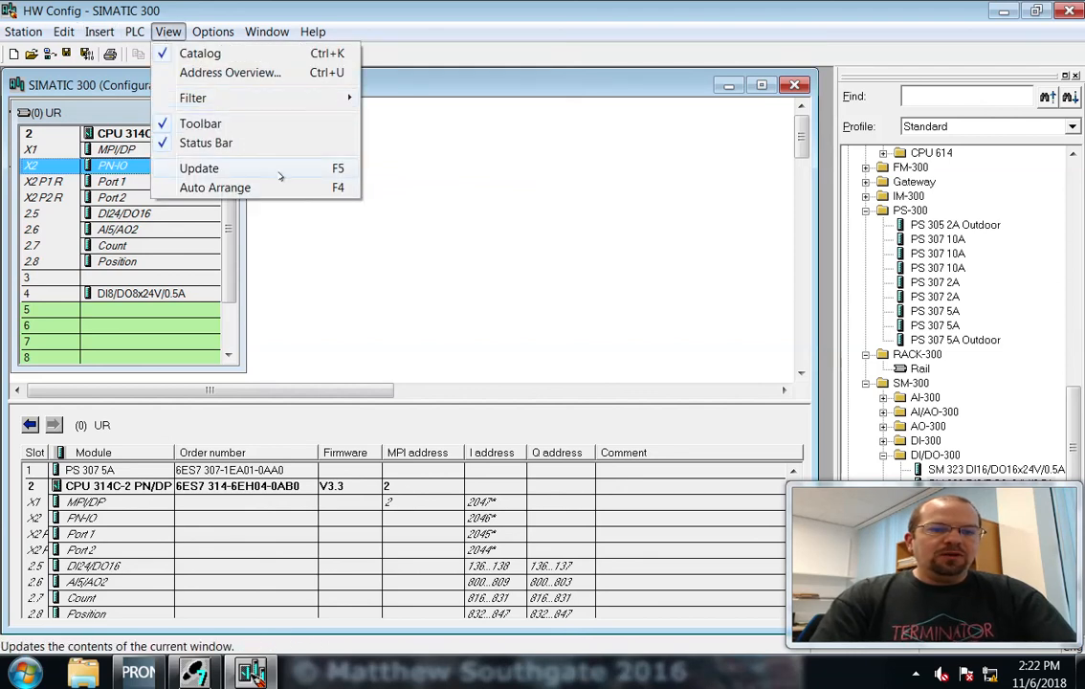
click(288, 188)
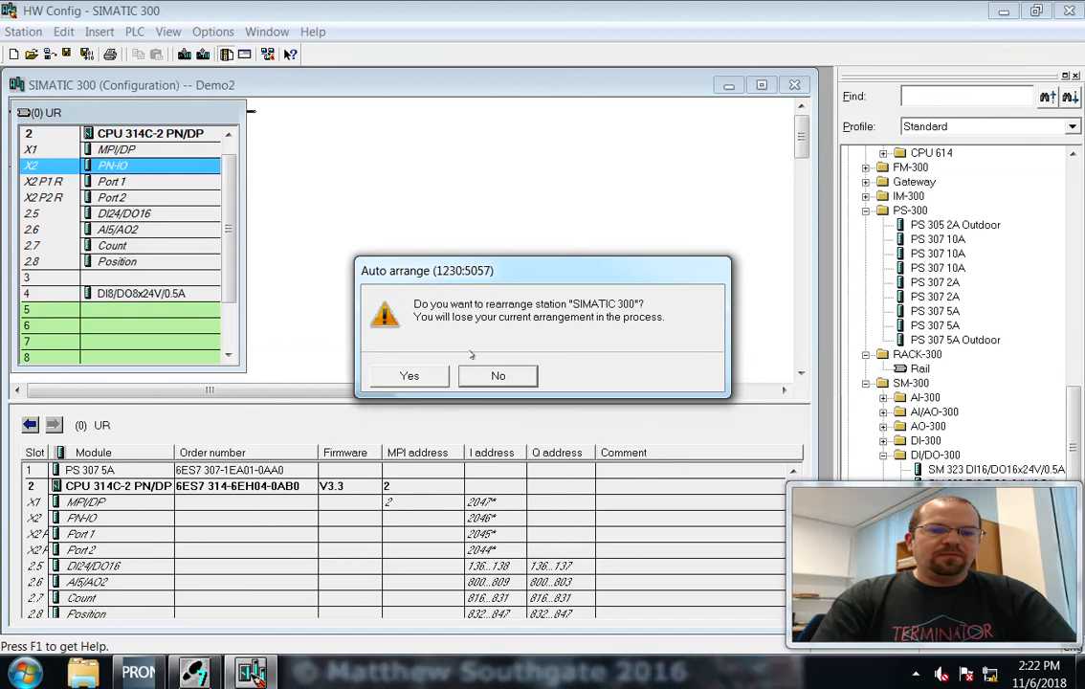
click(411, 376)
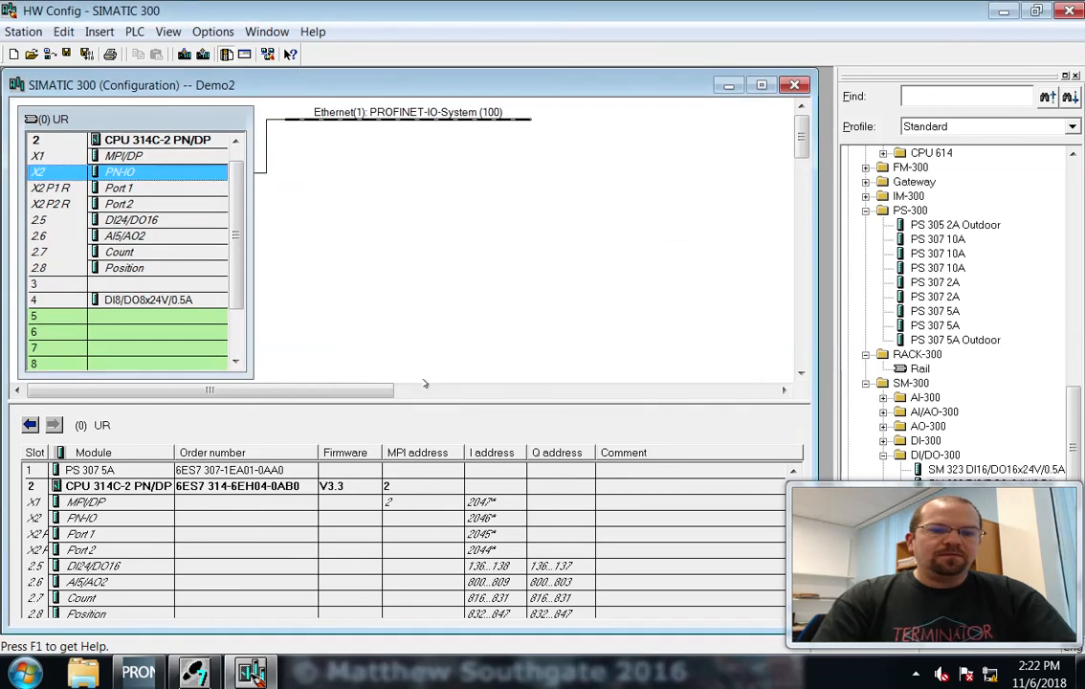